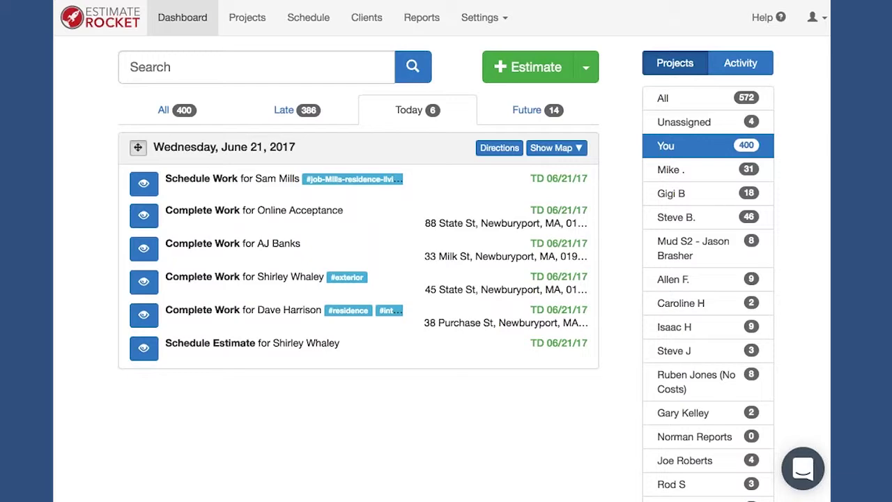
pyautogui.press('super+Tab')
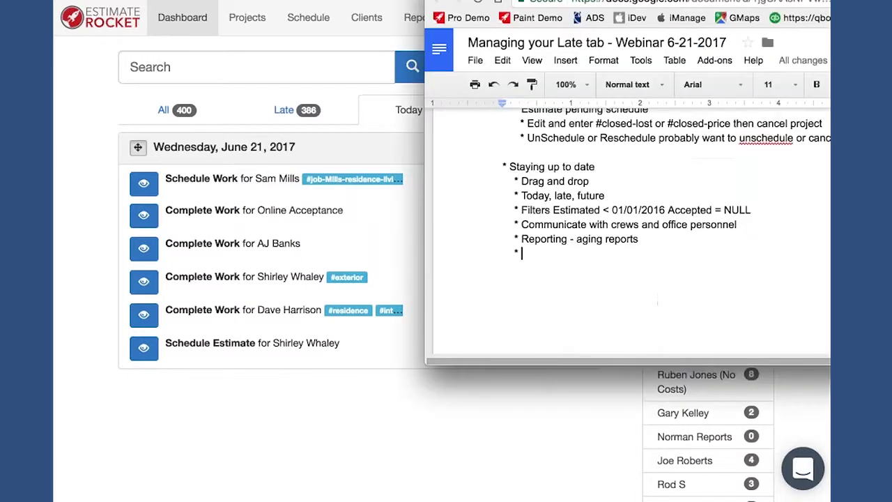
pyautogui.press('super+Tab')
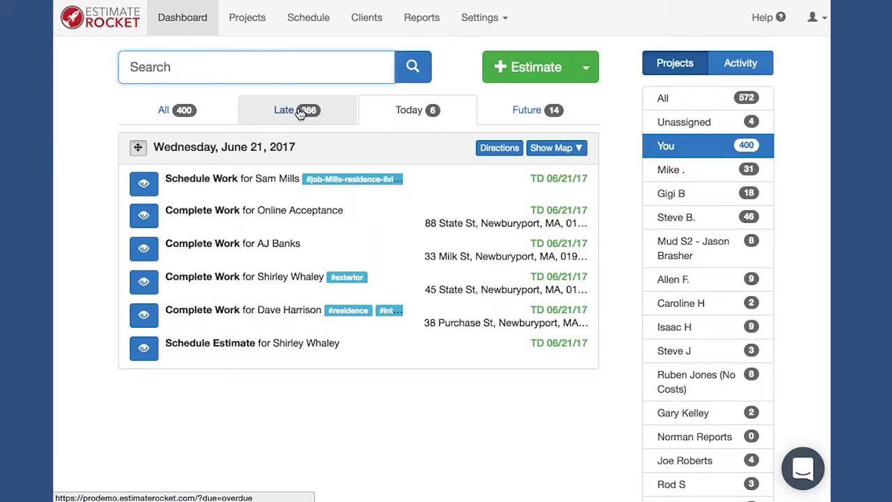
# Show the late projects and narrow them to those in the Pendings category.
pyautogui.click(248, 21)
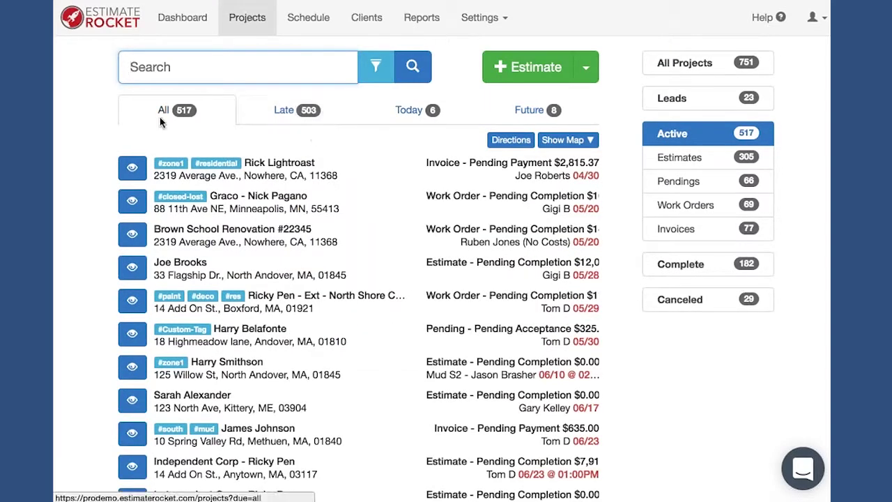
pyautogui.click(289, 114)
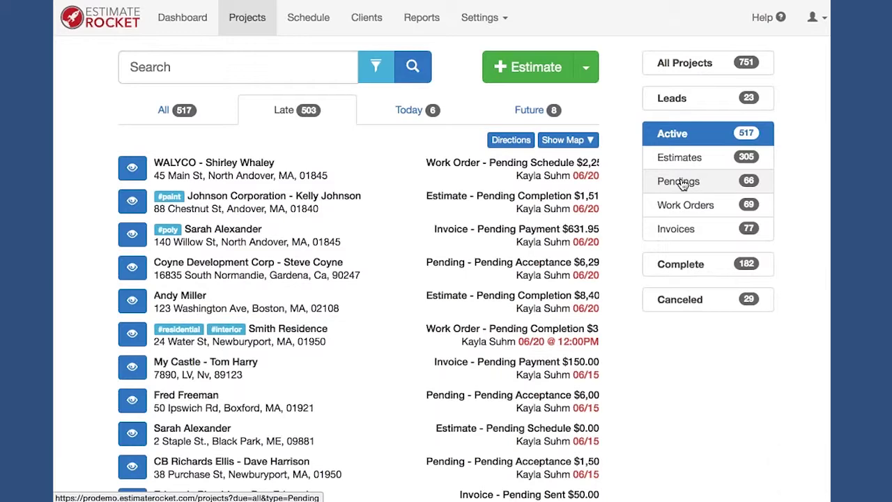
pyautogui.click(683, 183)
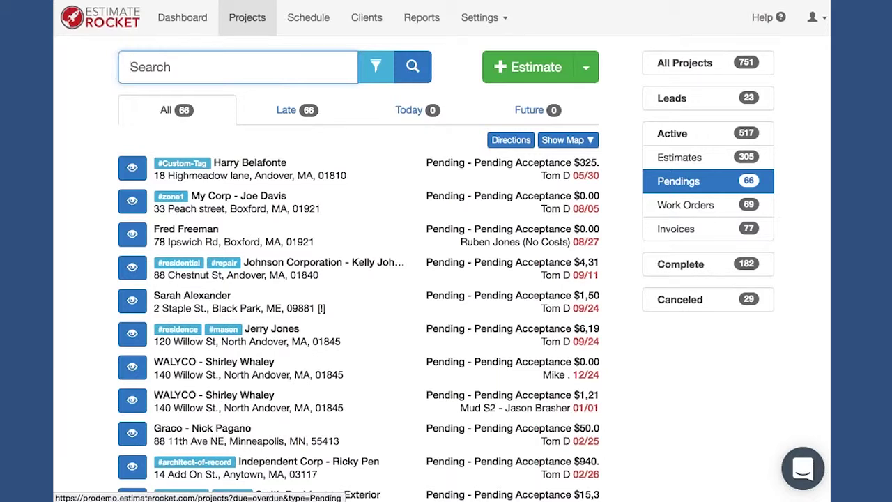
pyautogui.click(285, 112)
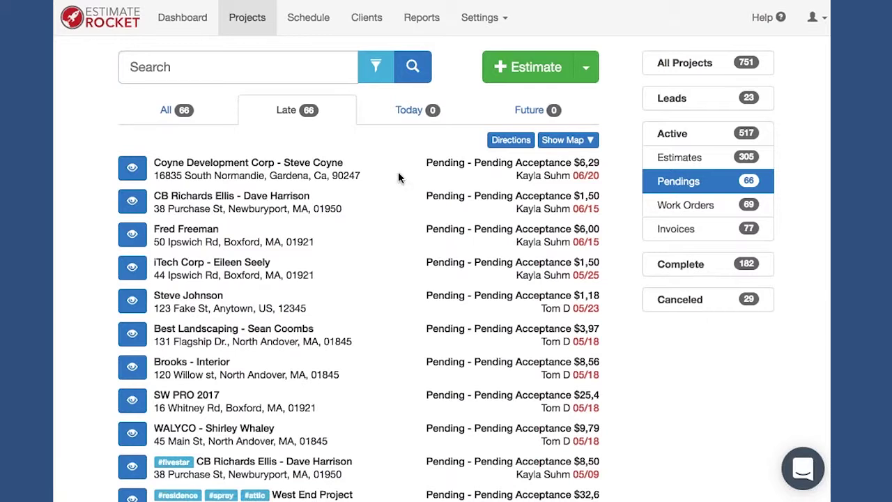
# Open the Coyne Development Corp project from the late pending list and look over its details.
pyautogui.click(132, 169)
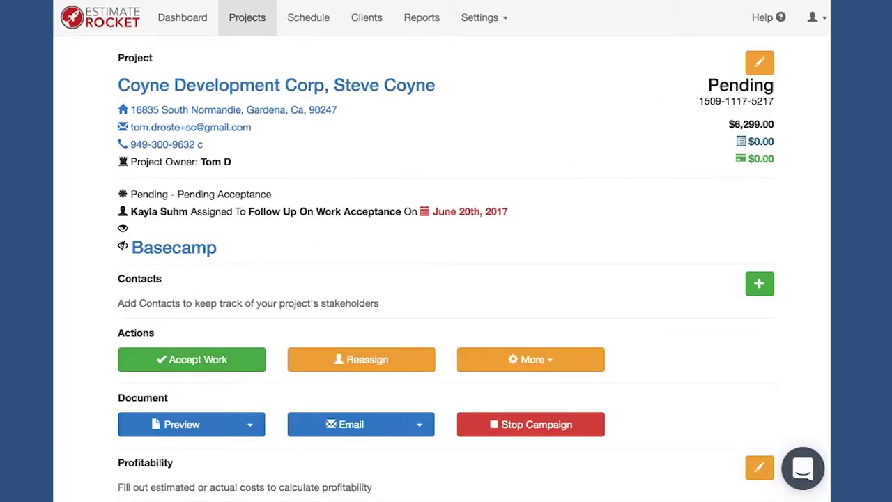
pyautogui.scroll(-1, 446, 251)
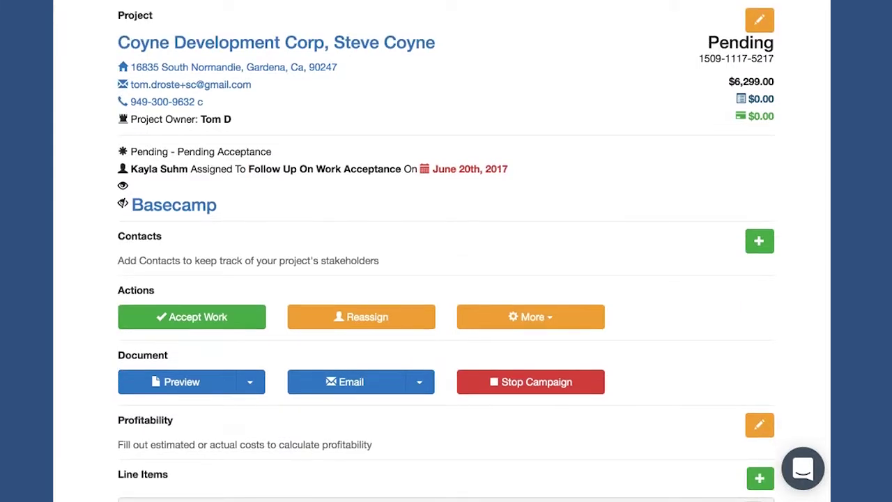
pyautogui.scroll(1, 446, 251)
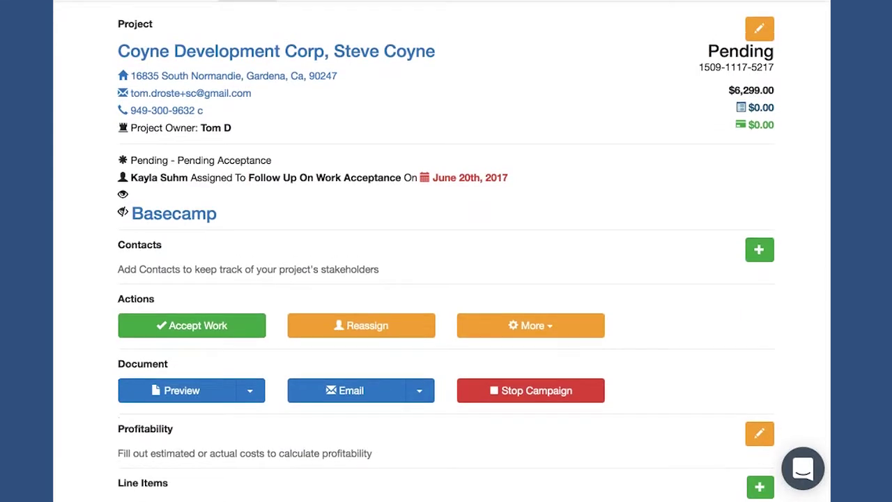
pyautogui.scroll(1, 446, 251)
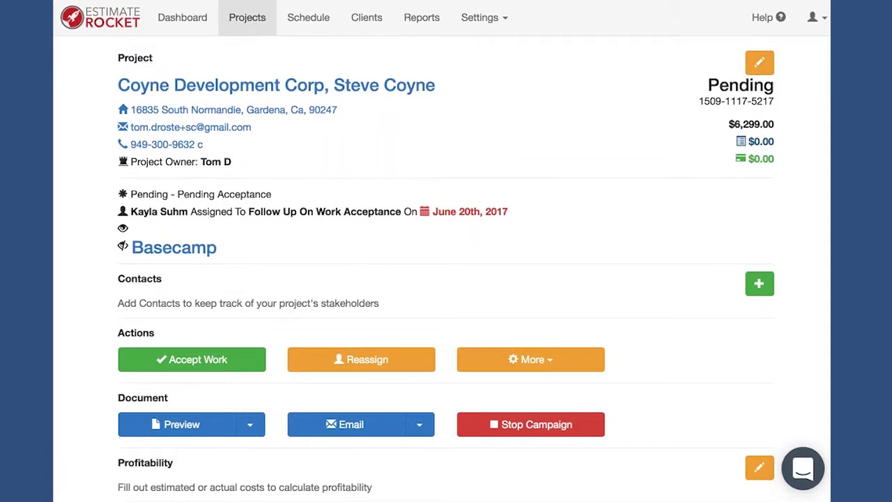
# Start reassigning the work acceptance follow-up with a start date of 06/30/2017, keeping the current assignee.
pyautogui.click(364, 364)
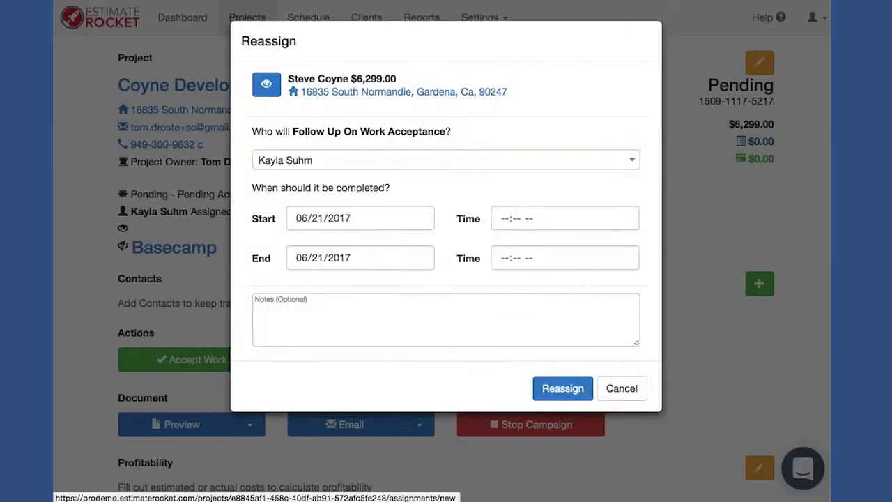
pyautogui.click(418, 218)
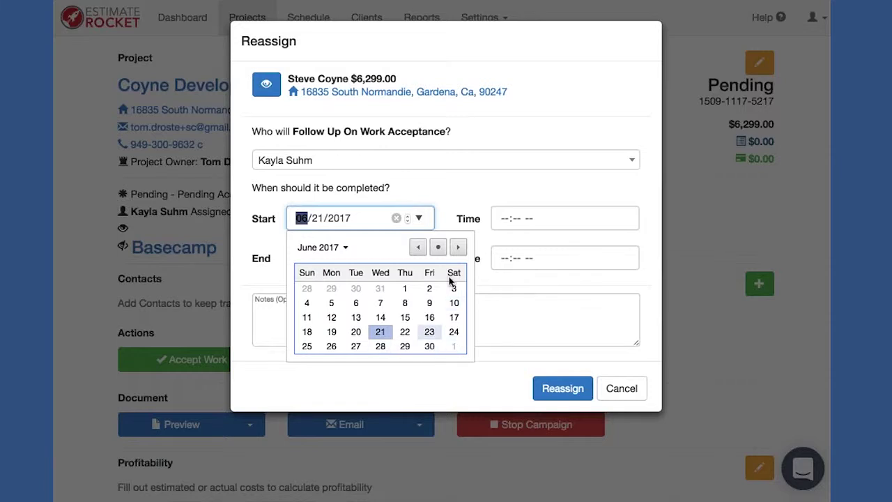
pyautogui.click(429, 346)
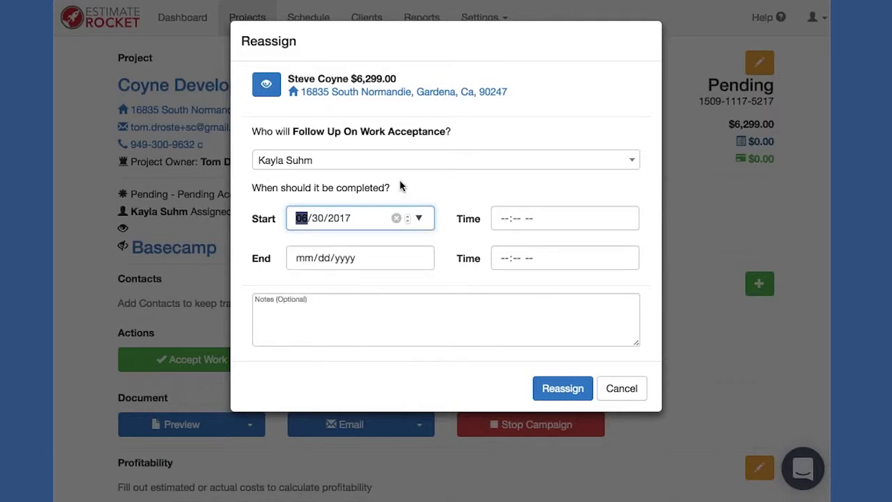
pyautogui.click(400, 160)
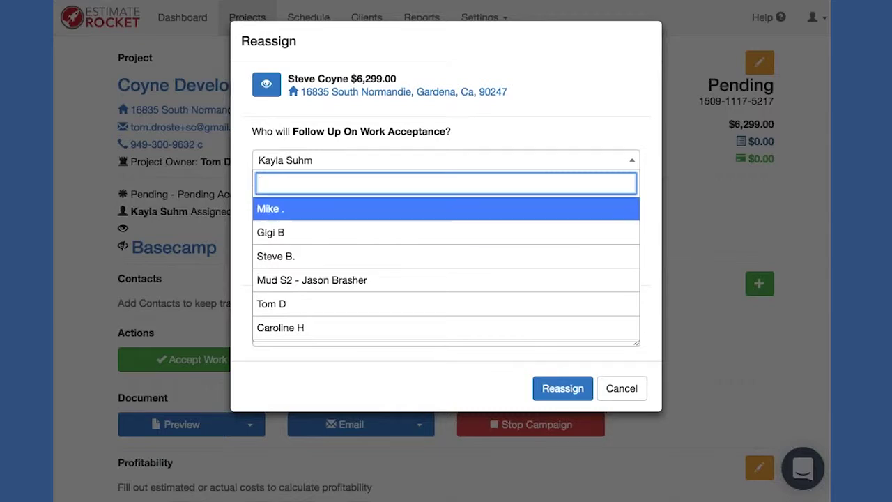
pyautogui.click(353, 162)
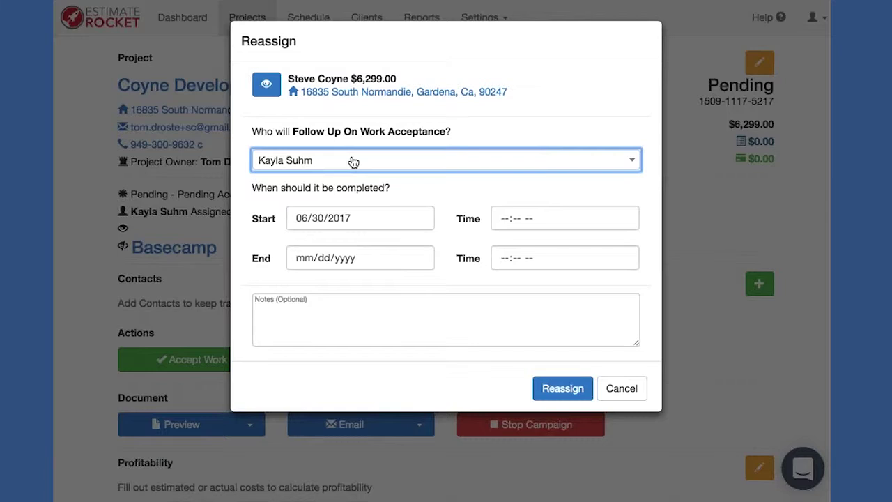
# Add the note "Call and followup and schedule and email if you don't connect." and submit the reassignment.
pyautogui.click(304, 311)
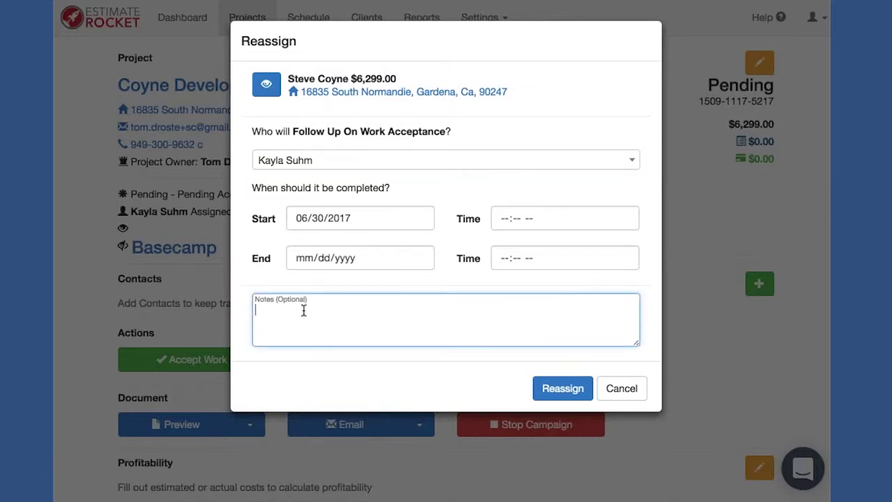
pyautogui.write('Call and followup and schedule and e')
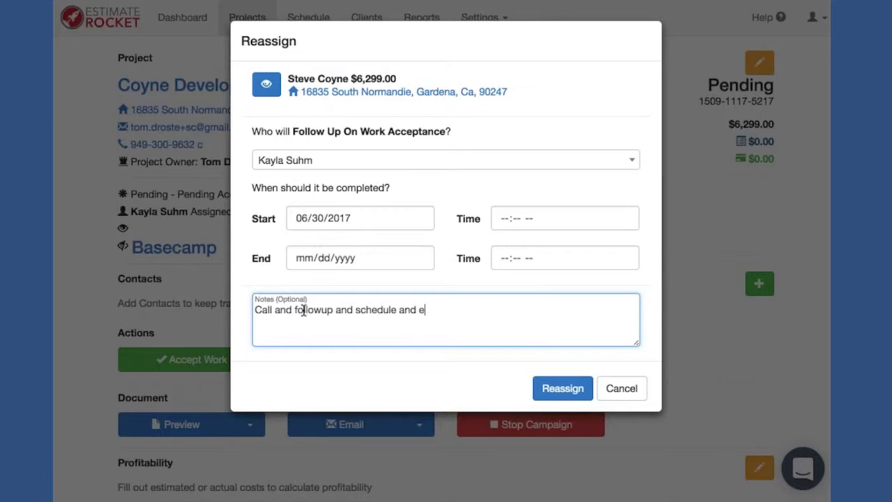
pyautogui.write("mail if you don't conne")
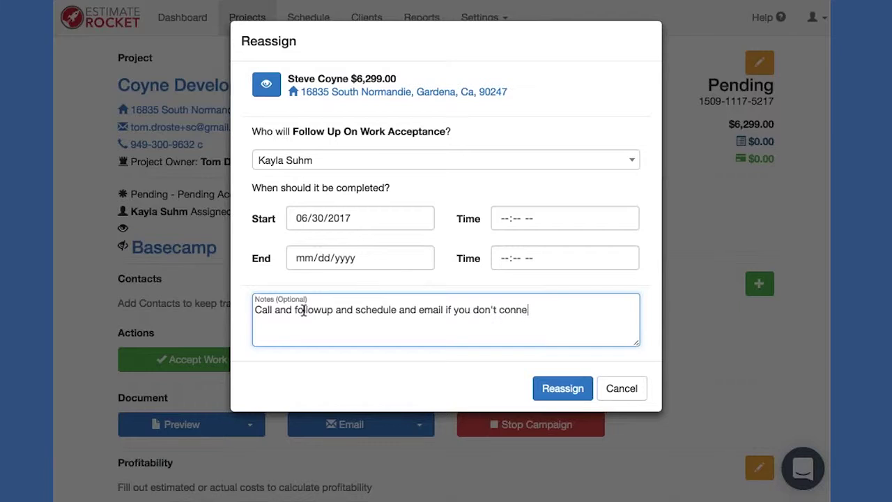
pyautogui.write('ct.')
pyautogui.click(562, 389)
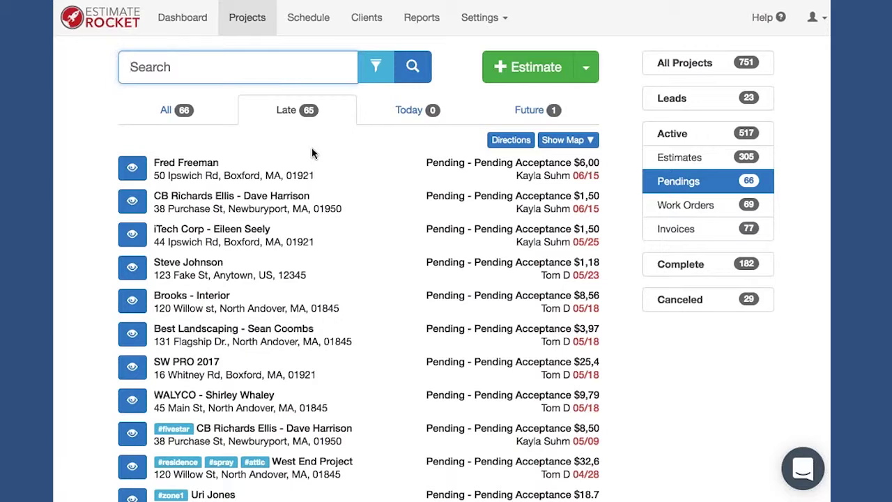
# Open the top remaining project in the late pending list and start a new email from its email history.
pyautogui.click(134, 170)
pyautogui.click(133, 171)
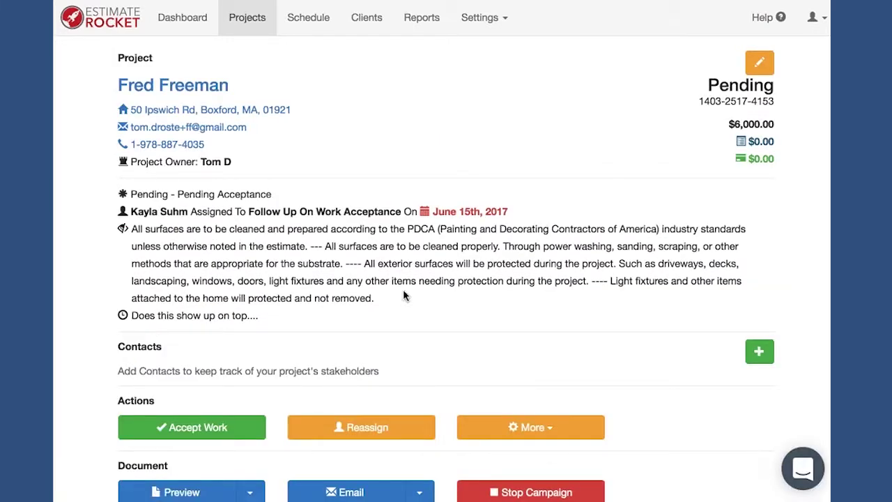
pyautogui.scroll(-1, 402, 296)
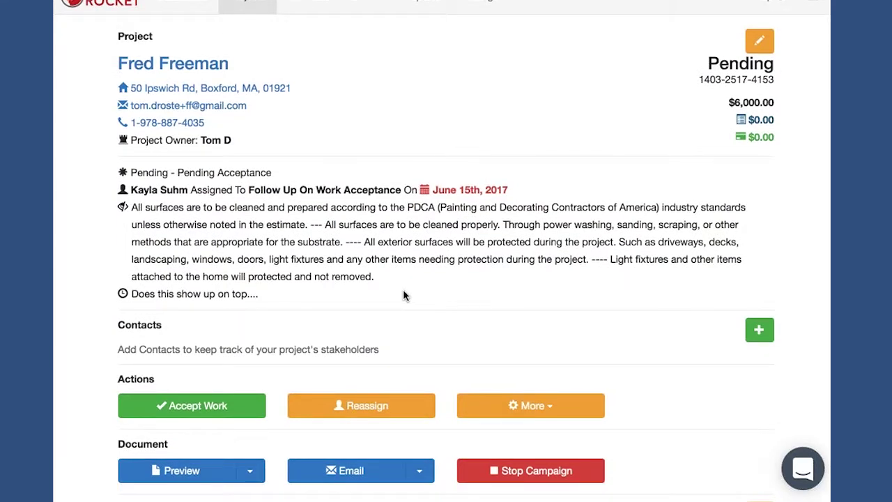
pyautogui.scroll(-10, 403, 293)
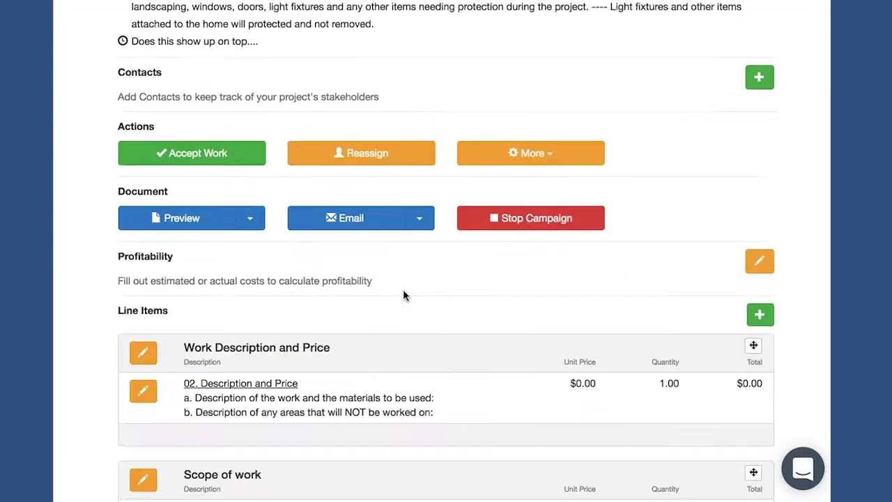
pyautogui.scroll(-15, 403, 293)
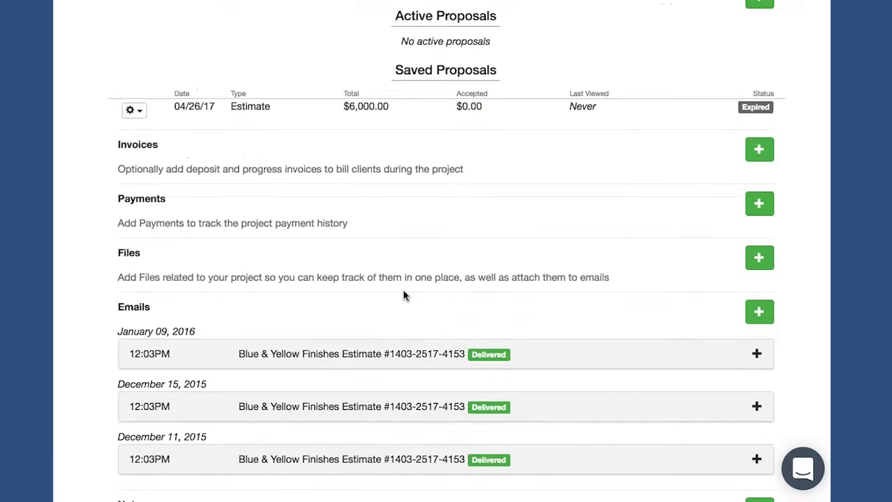
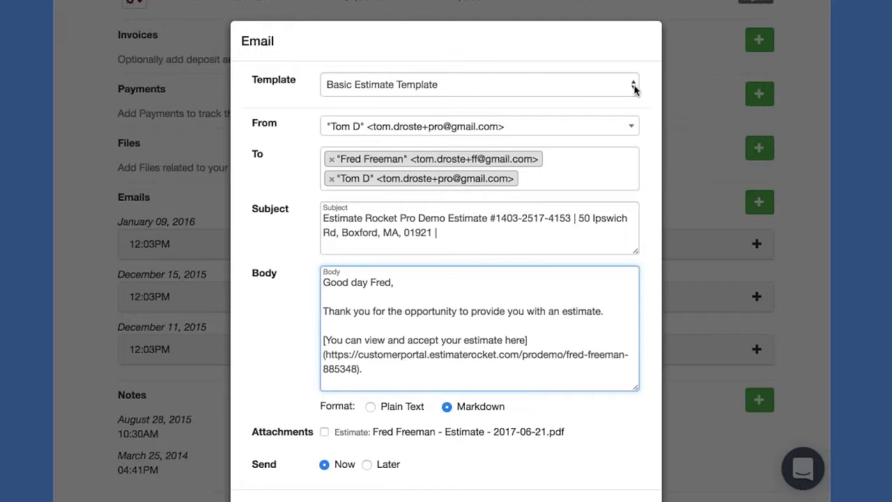
# Switch the email to No Template and set its subject to "Reminder to followup".
pyautogui.click(634, 86)
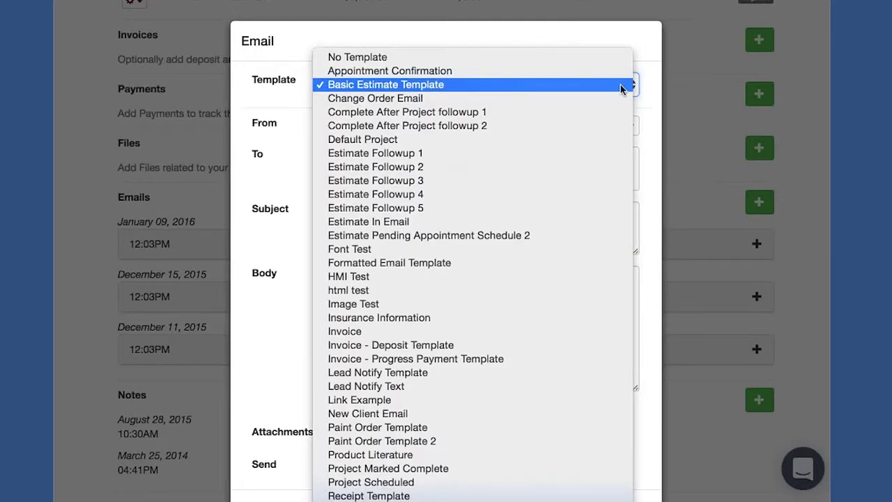
pyautogui.click(359, 58)
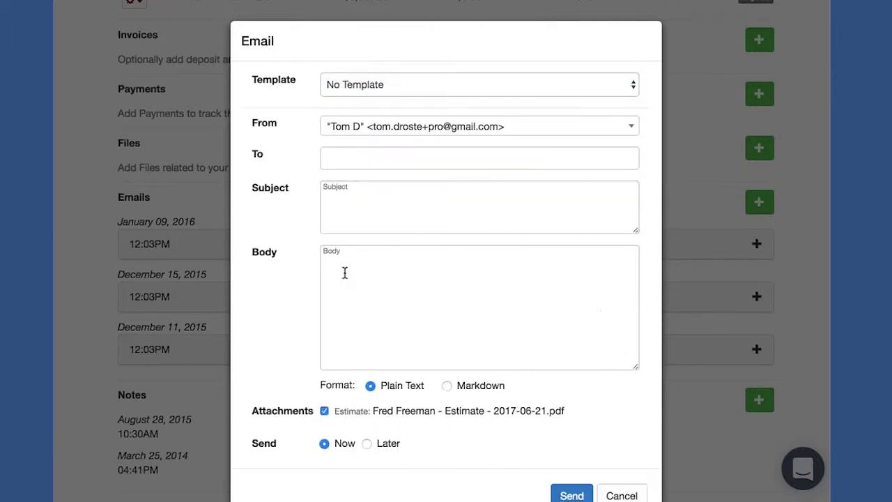
pyautogui.click(324, 198)
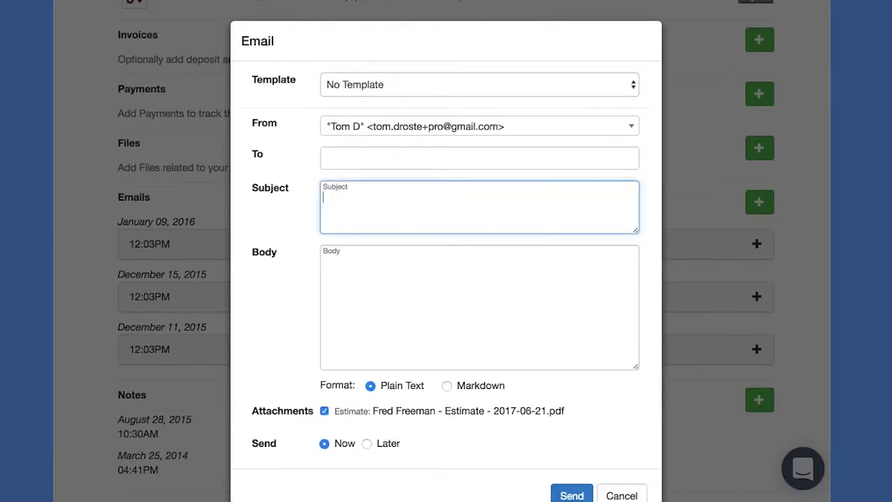
pyautogui.write('Reminder to mu')
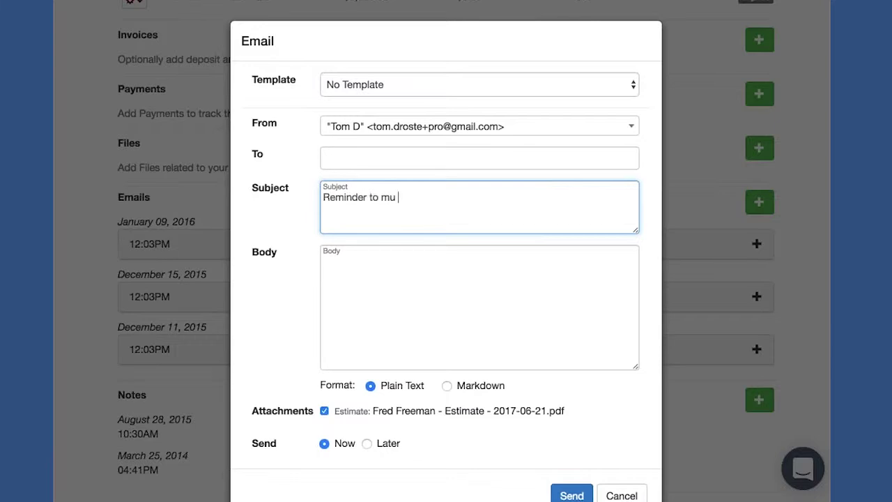
pyautogui.press('BackSpace')
pyautogui.press('BackSpace')
pyautogui.write('followup')
# Write "Call {client_phone_number}" in the email body.
pyautogui.click(332, 270)
pyautogui.write('Cal')
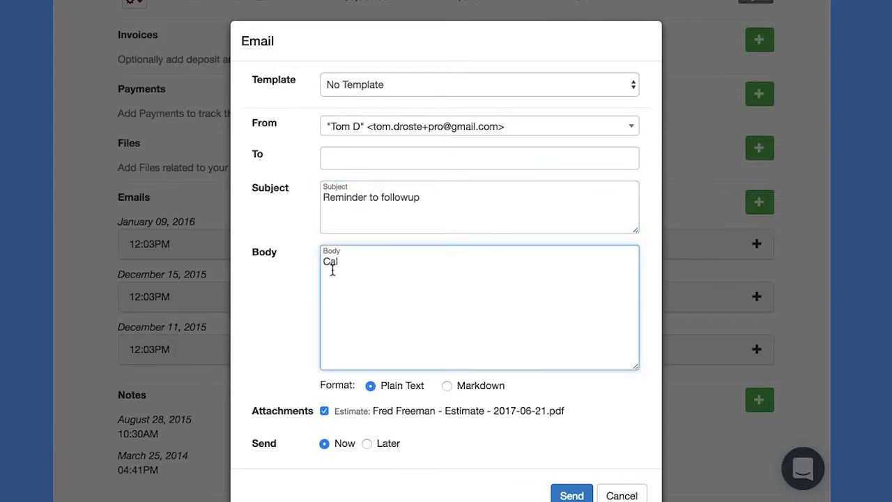
pyautogui.write('l {client_phone_nuber')
pyautogui.press('BackSpace')
pyautogui.press('BackSpace')
pyautogui.press('BackSpace')
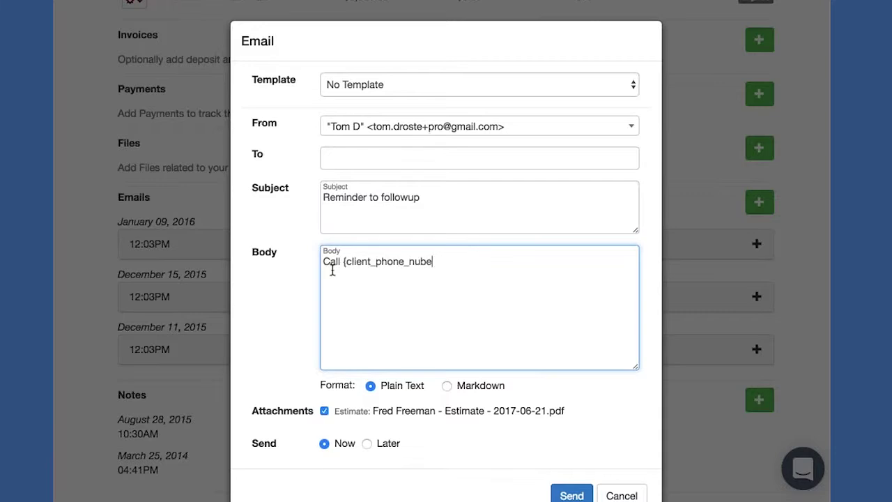
pyautogui.write('mber}')
# Insert the placeholder {client_first_name} before {client_phone_number} in the email body.
pyautogui.press('Left')
pyautogui.press('Left')
pyautogui.press('Left')
pyautogui.press('Left')
pyautogui.press('Left')
pyautogui.press('Left')
pyautogui.press('Left')
pyautogui.press('Left')
pyautogui.press('Left')
pyautogui.press('Left')
pyautogui.press('Left')
pyautogui.press('Left')
pyautogui.press('Left')
pyautogui.press('Left')
pyautogui.press('Left')
pyautogui.press('Left')
pyautogui.press('Left')
pyautogui.press('Left')
pyautogui.press('Left')
pyautogui.press('Left')
pyautogui.write('{client')
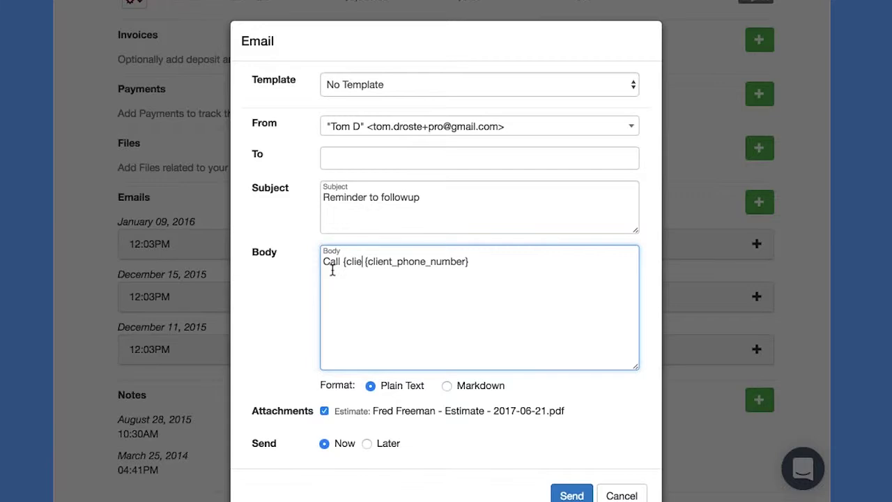
pyautogui.write('_')
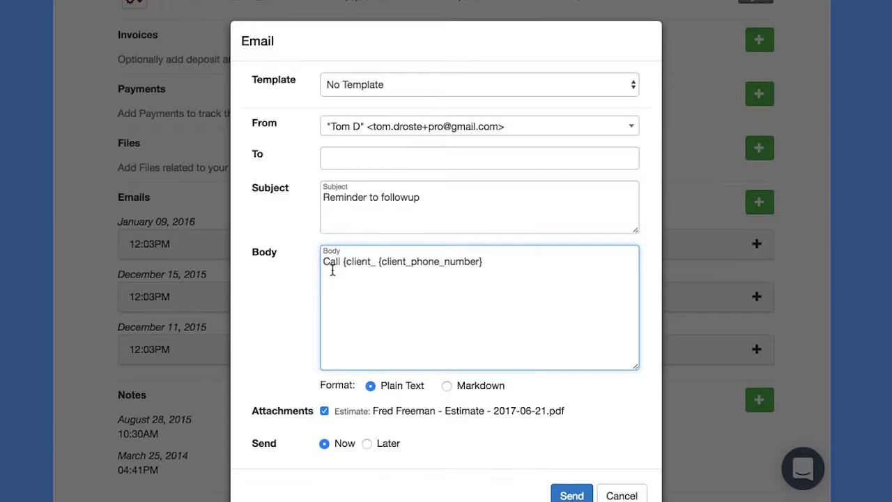
pyautogui.write('first_a')
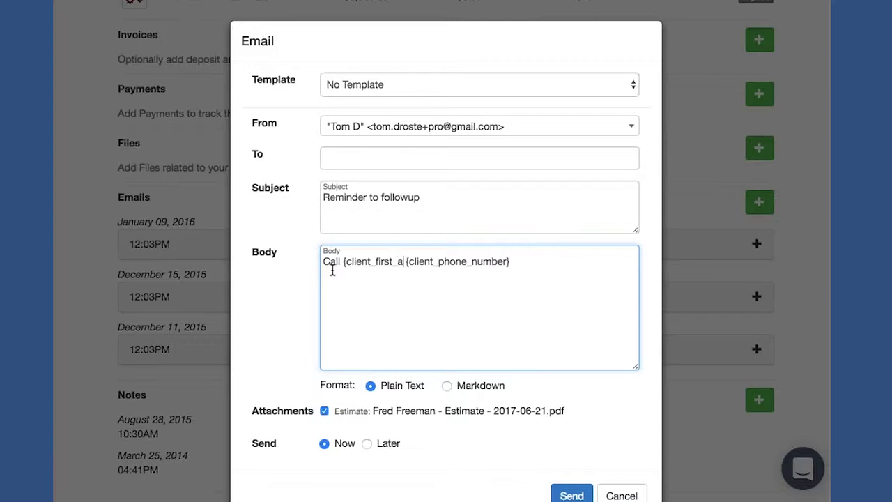
pyautogui.write('nw')
pyautogui.press('BackSpace')
pyautogui.press('BackSpace')
pyautogui.press('BackSpace')
pyautogui.write('na')
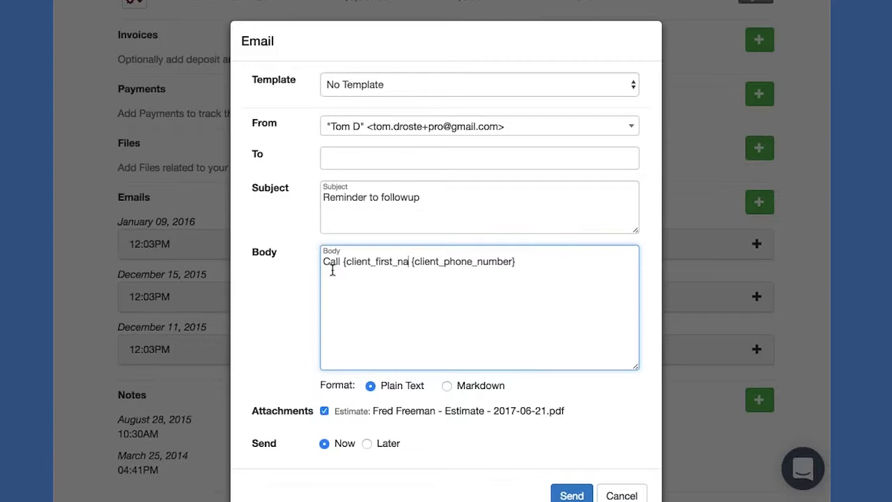
pyautogui.write('me}')
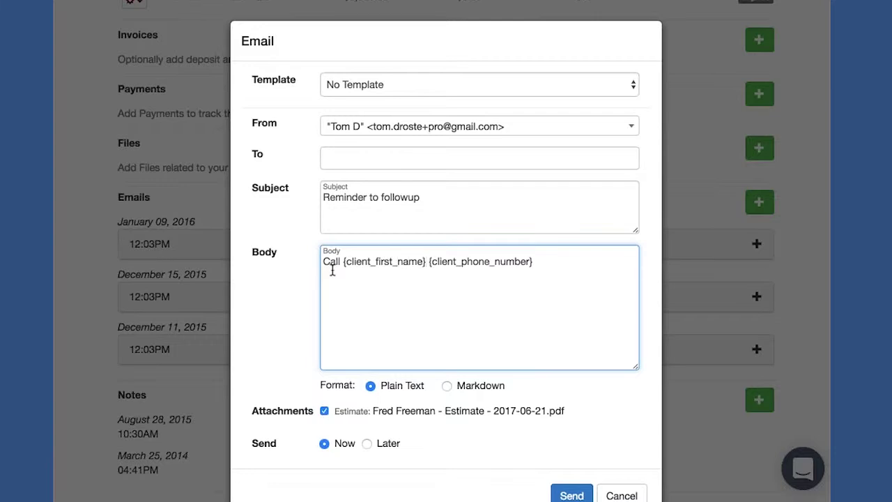
# Address the email to the sender and the assigned user, and exclude the estimate PDF attachment.
pyautogui.click(380, 158)
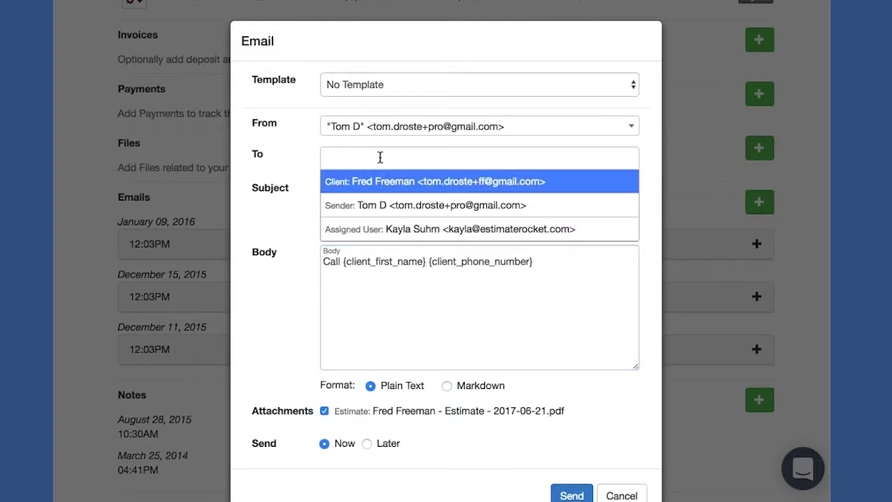
pyautogui.click(430, 207)
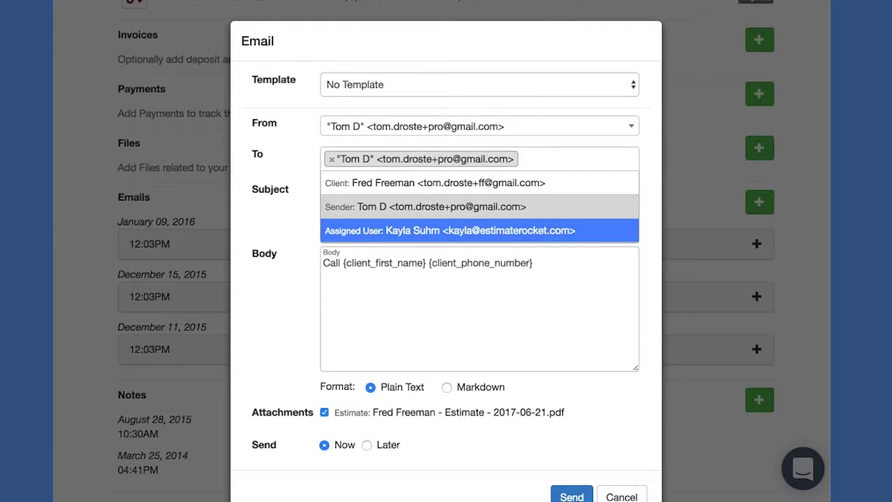
pyautogui.click(527, 231)
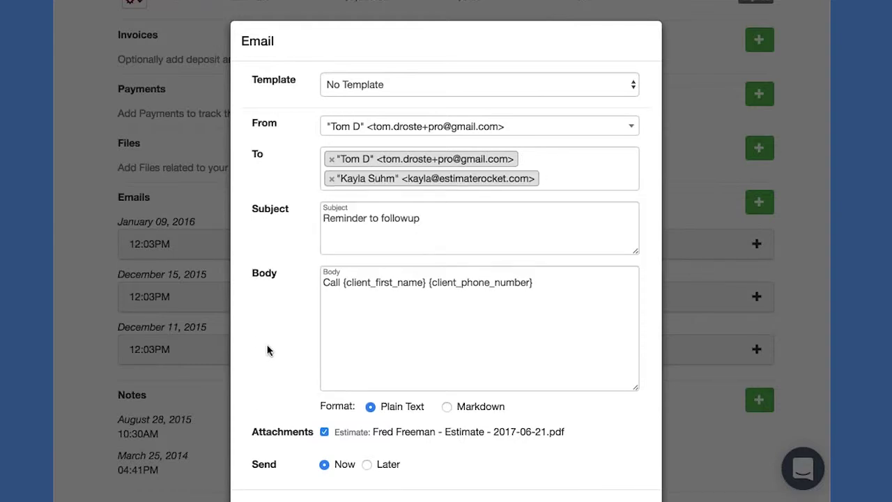
pyautogui.scroll(-1, 267, 350)
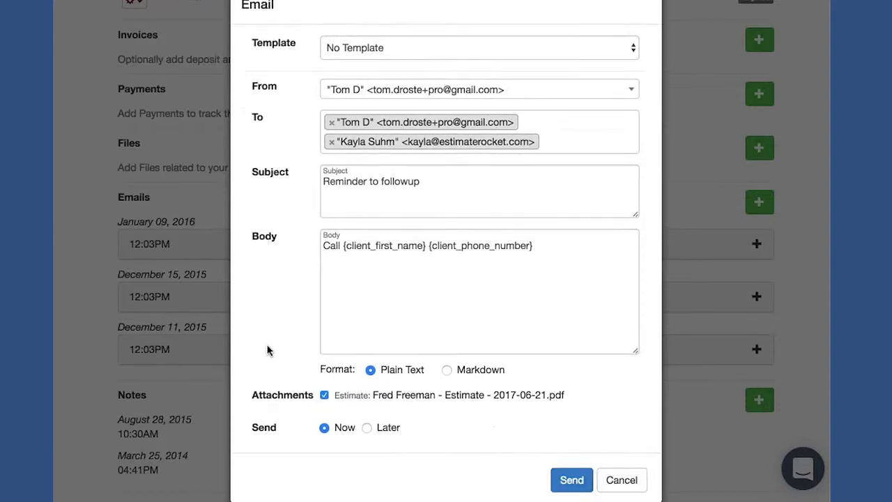
pyautogui.click(324, 395)
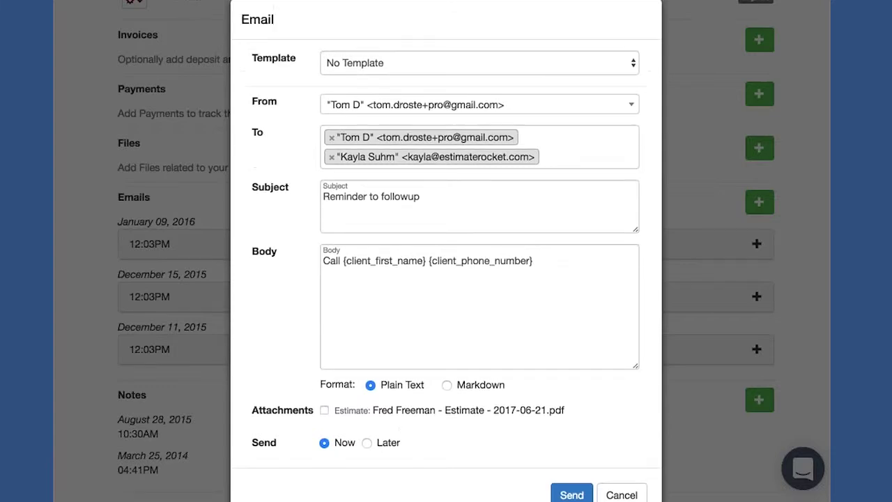
pyautogui.scroll(1, 446, 279)
pyautogui.scroll(-2, 446, 279)
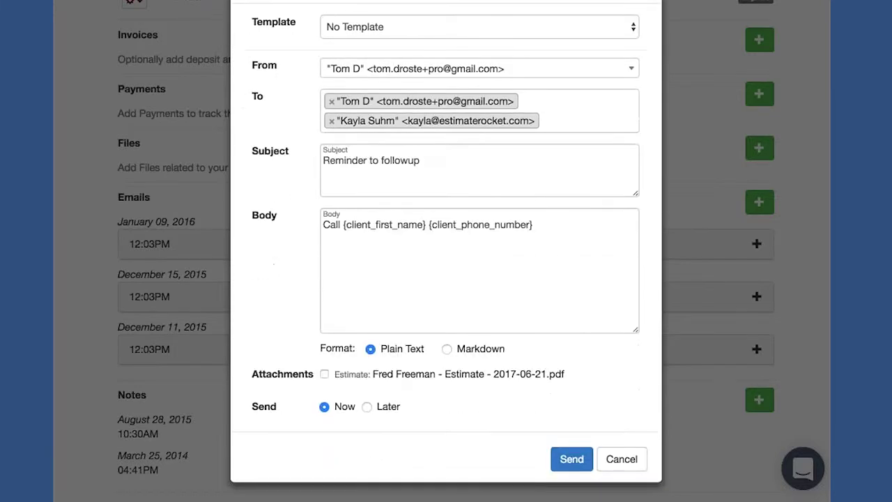
# Schedule the reminder email to go out on 06/29/2017 instead of immediately, and submit it.
pyautogui.click(367, 406)
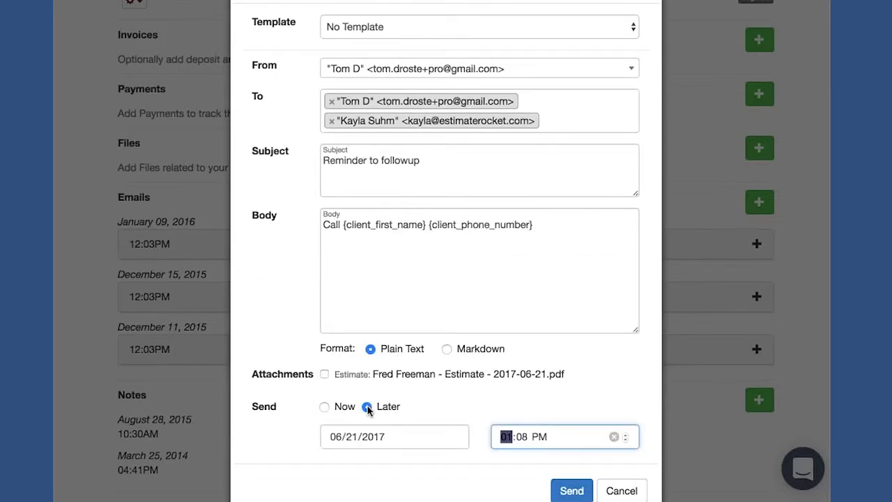
pyautogui.click(453, 436)
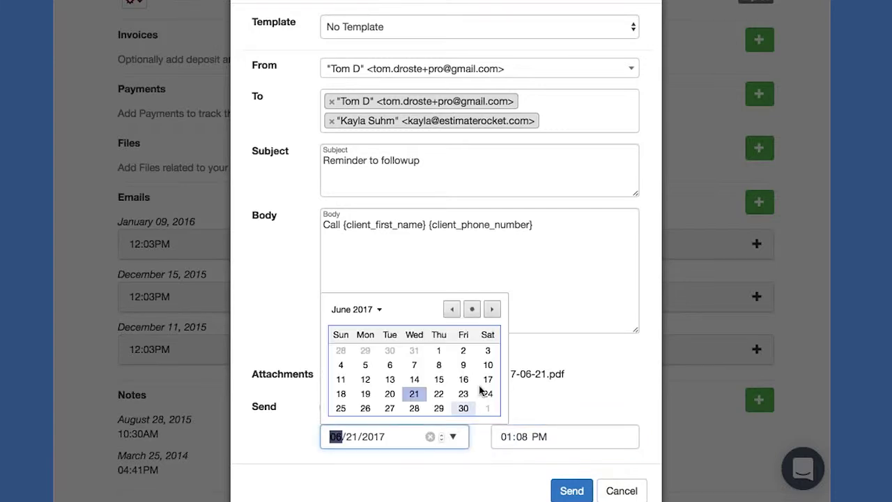
pyautogui.click(439, 408)
pyautogui.click(571, 491)
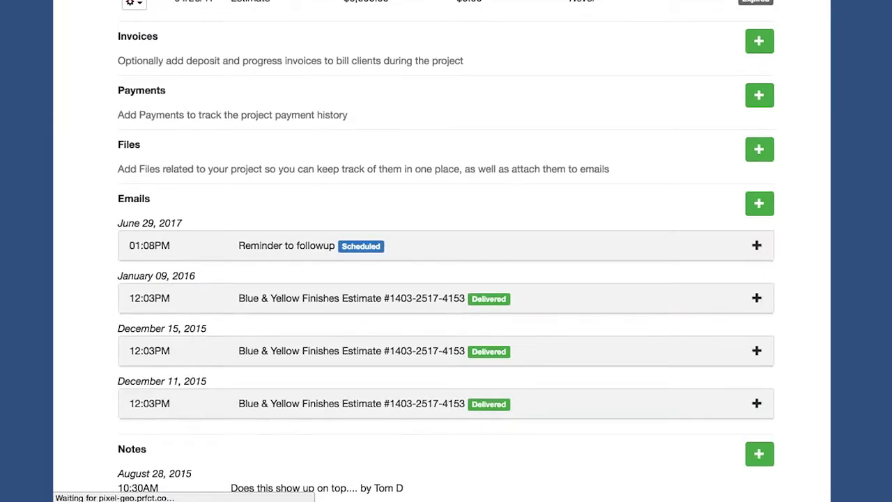
# Reassign the project's Follow Up On Work Acceptance task with a start date of 06/30/2017.
pyautogui.scroll(2, 565, 491)
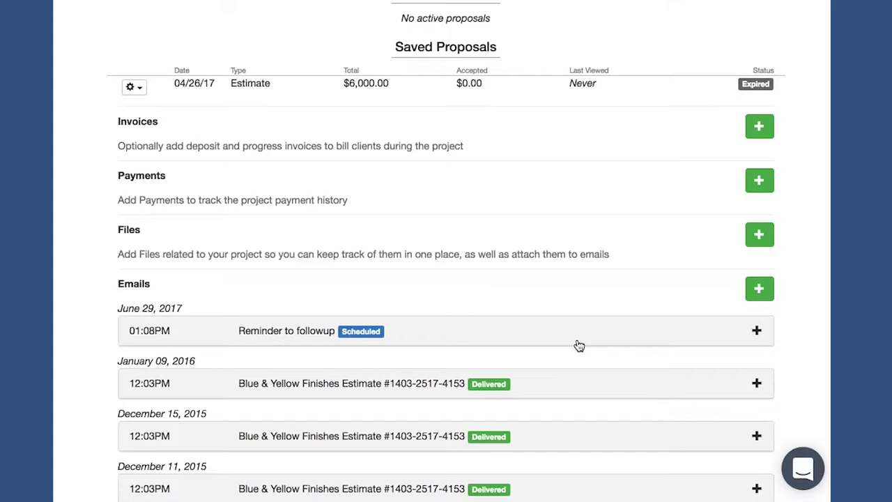
pyautogui.scroll(15, 579, 346)
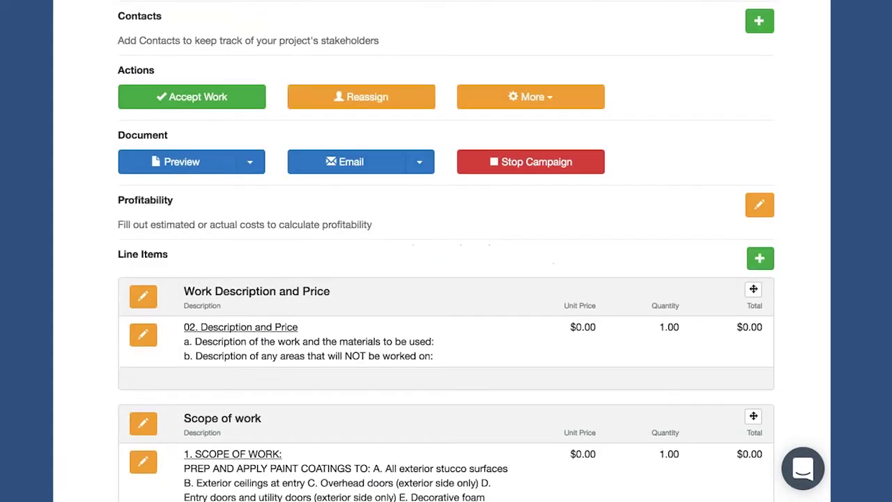
pyautogui.scroll(5, 442, 251)
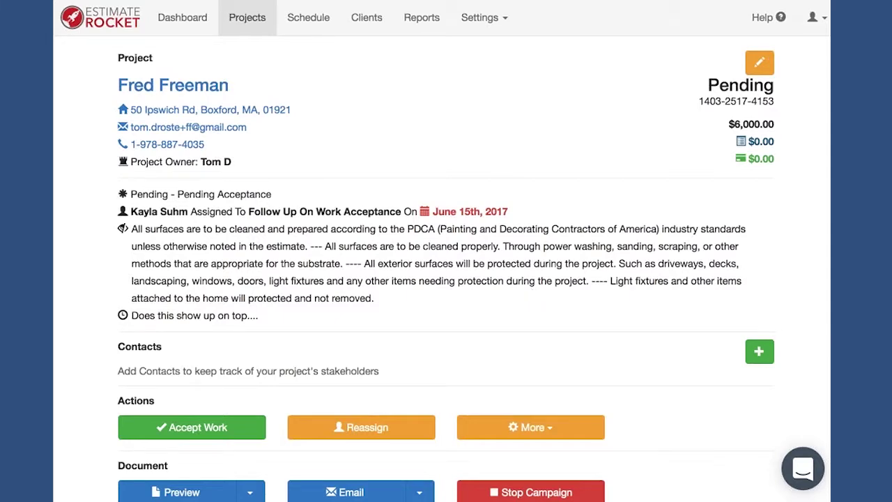
pyautogui.click(361, 428)
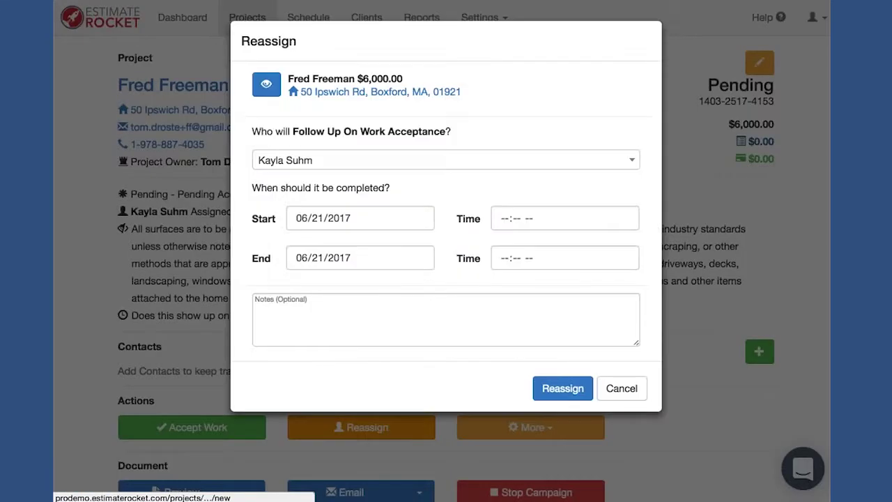
pyautogui.click(418, 218)
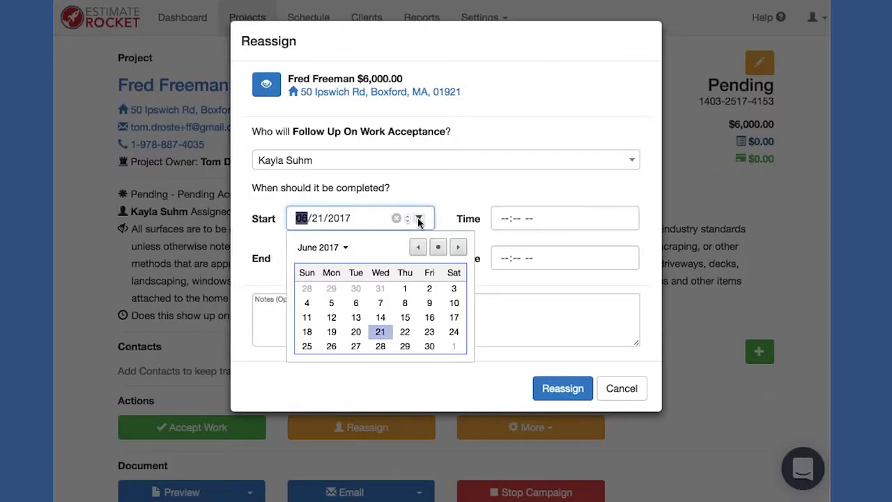
pyautogui.click(430, 347)
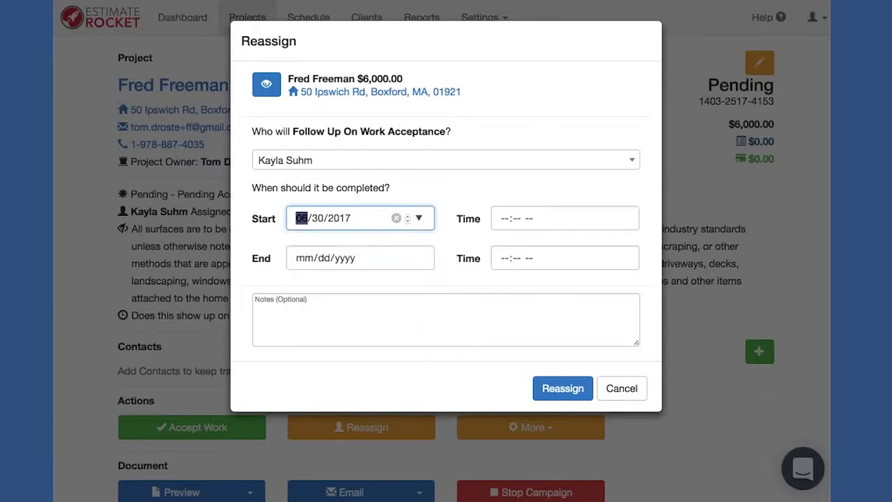
pyautogui.click(562, 388)
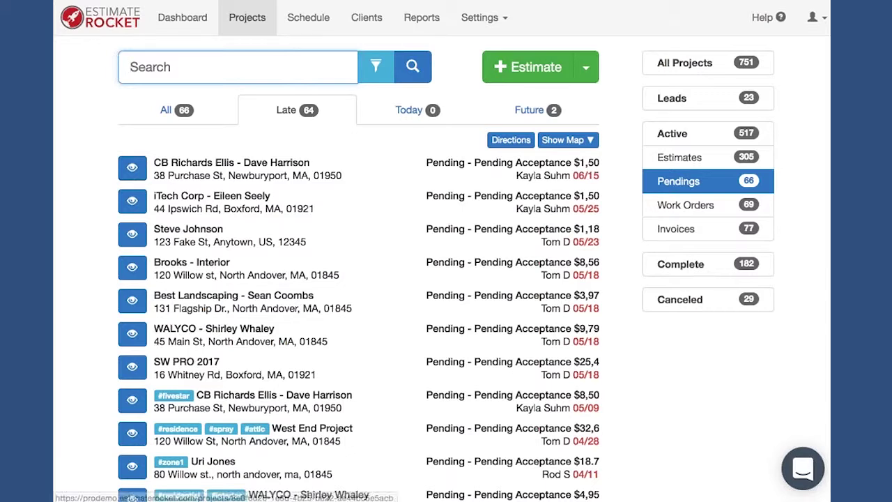
# Go to the dashboard, look over all of your own tasks, and list only the late ones.
pyautogui.click(188, 21)
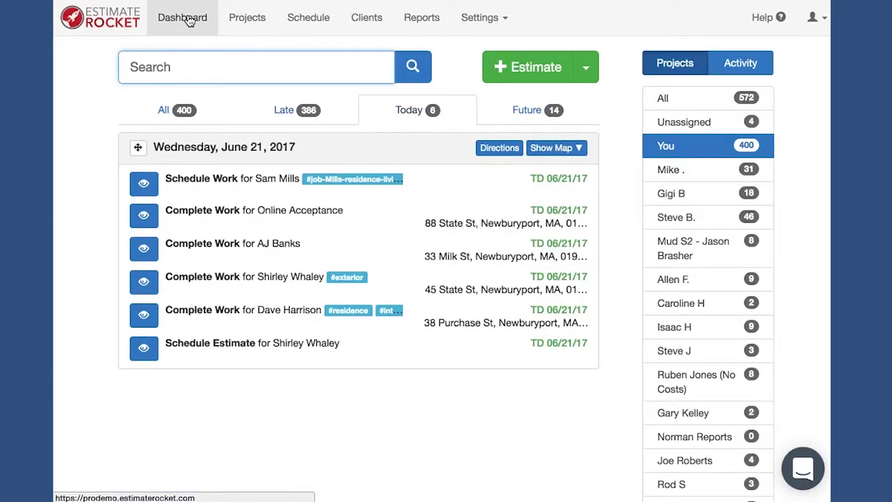
pyautogui.click(291, 112)
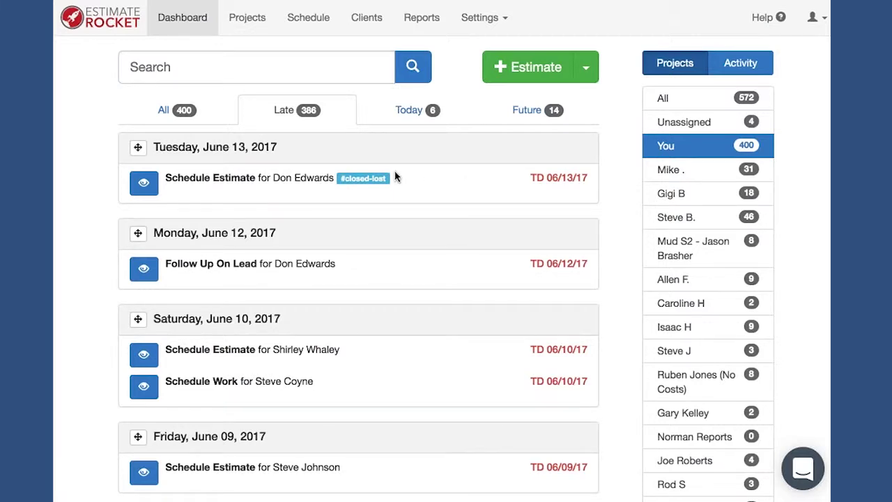
pyautogui.click(169, 115)
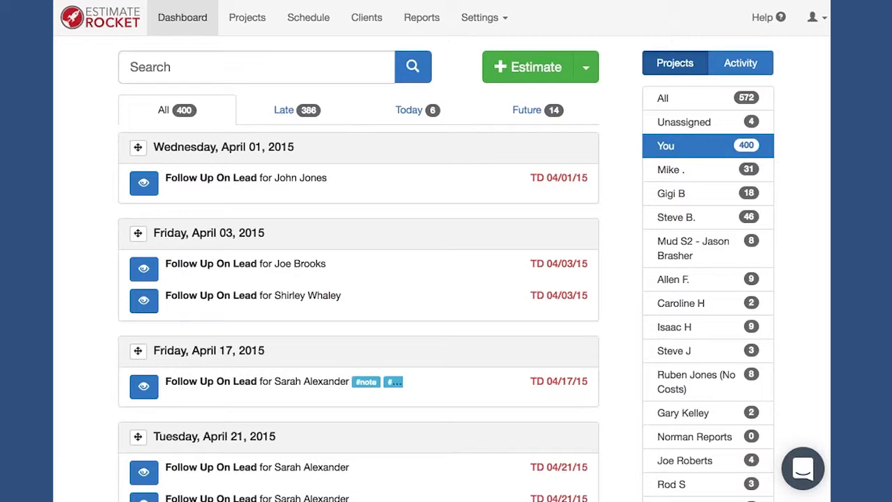
pyautogui.click(289, 117)
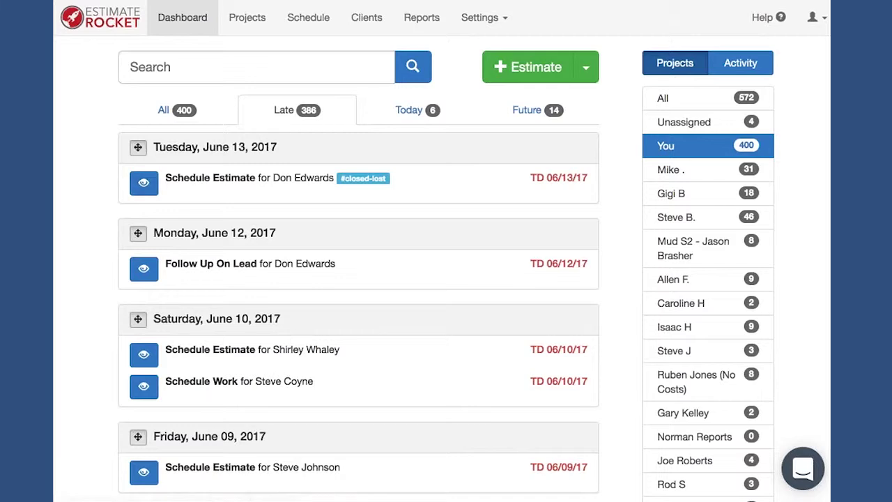
# Reassign the late Schedule Estimate task dated June 13, 2017 with a new start date of July 10, 2017.
pyautogui.moveTo(144, 185); pyautogui.dragTo(265, 113)
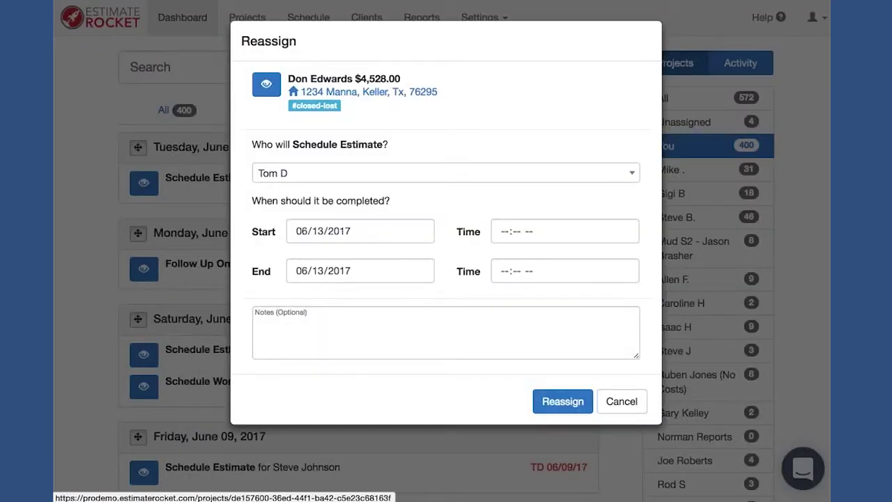
pyautogui.click(418, 230)
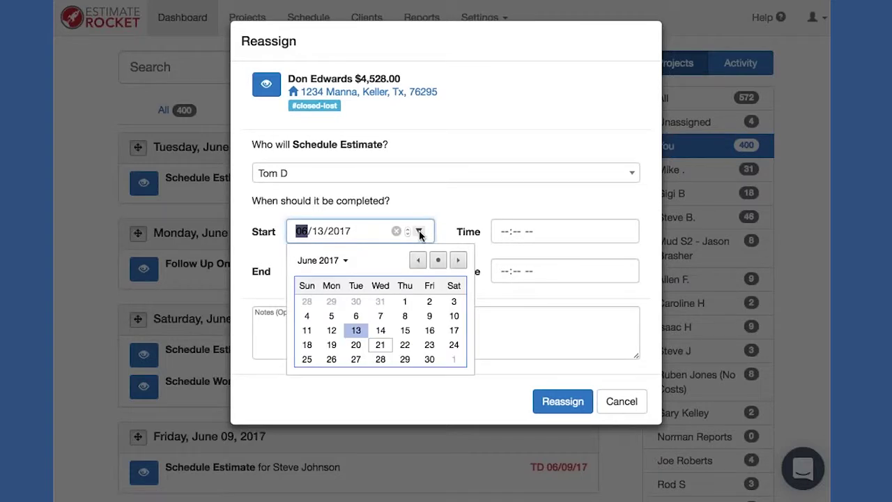
pyautogui.click(459, 260)
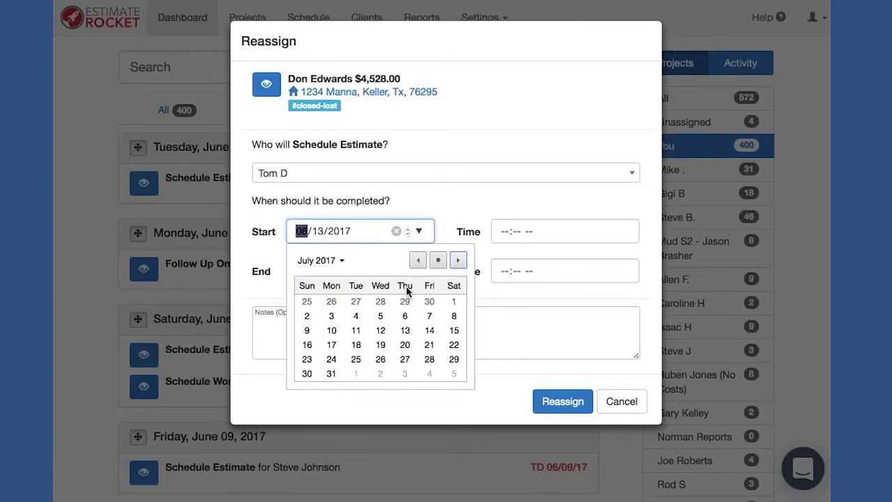
pyautogui.click(332, 331)
pyautogui.click(562, 401)
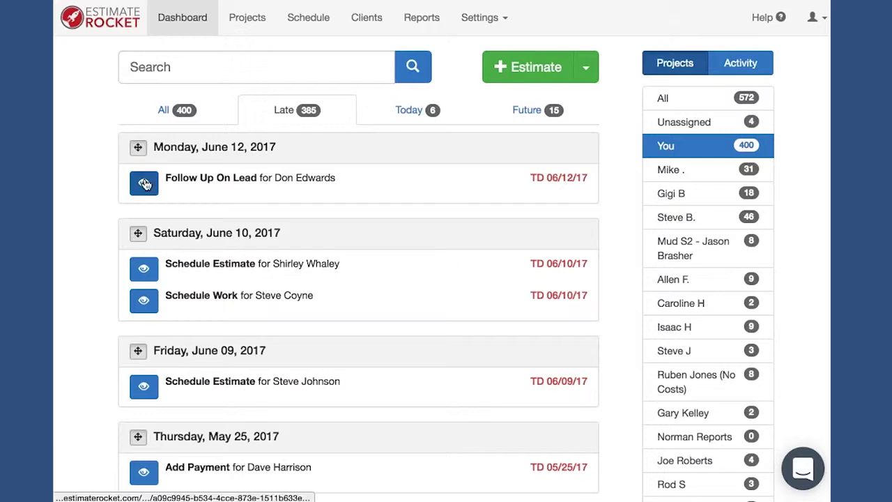
# Reassign the late Follow Up On Lead task dated June 12, 2017 with a new start date of June 26, 2017.
pyautogui.moveTo(144, 183); pyautogui.dragTo(257, 129)
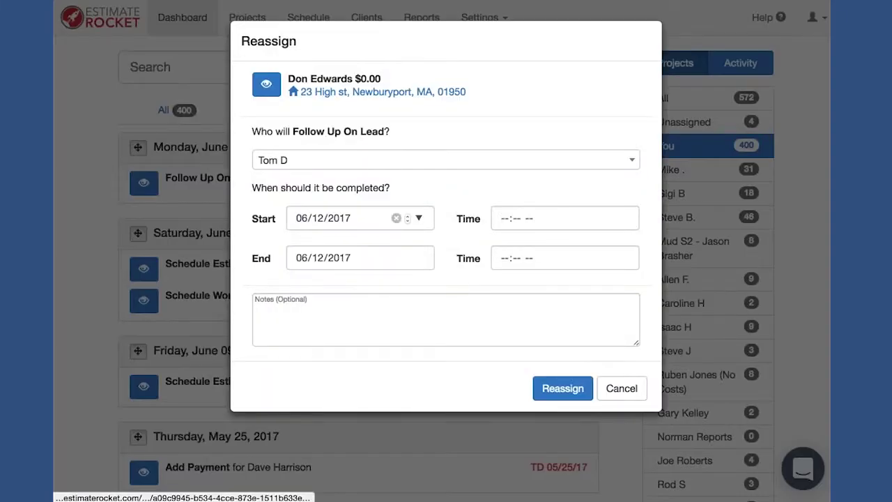
pyautogui.click(419, 218)
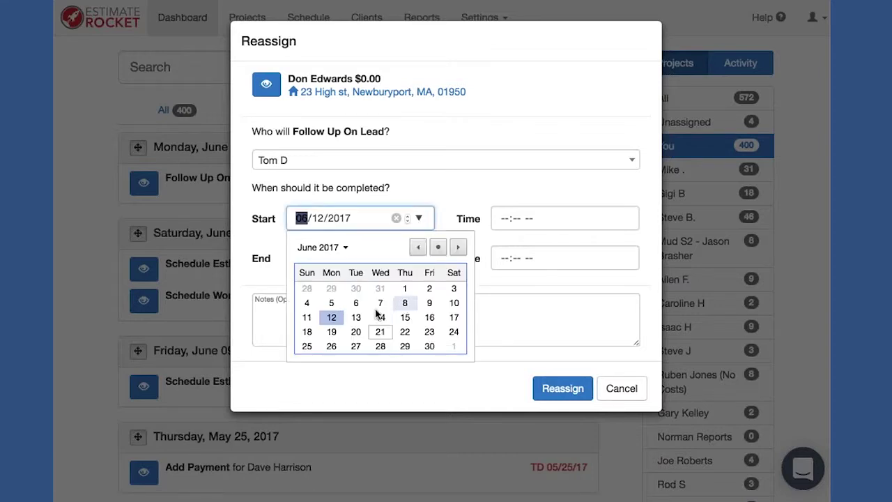
pyautogui.click(439, 247)
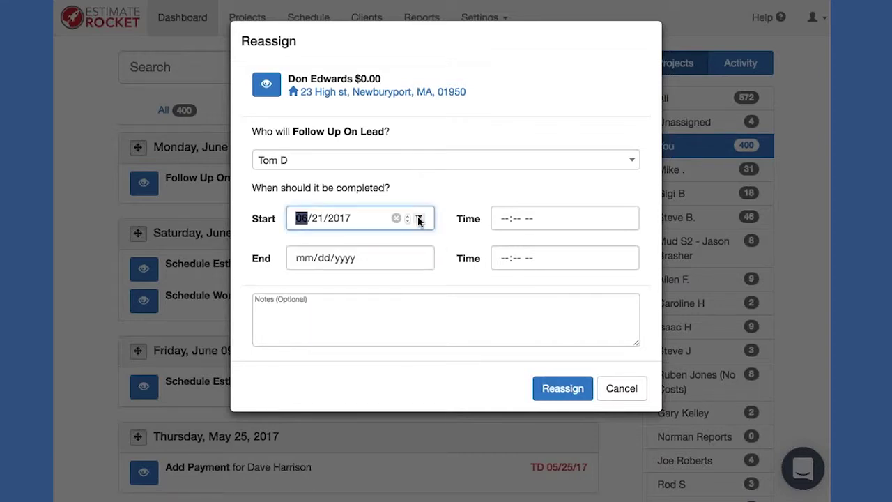
pyautogui.click(419, 218)
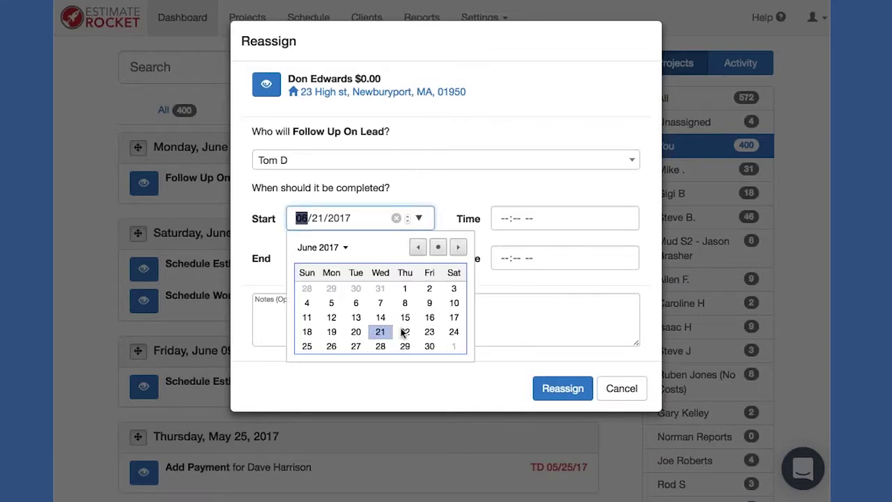
pyautogui.click(333, 347)
pyautogui.click(562, 388)
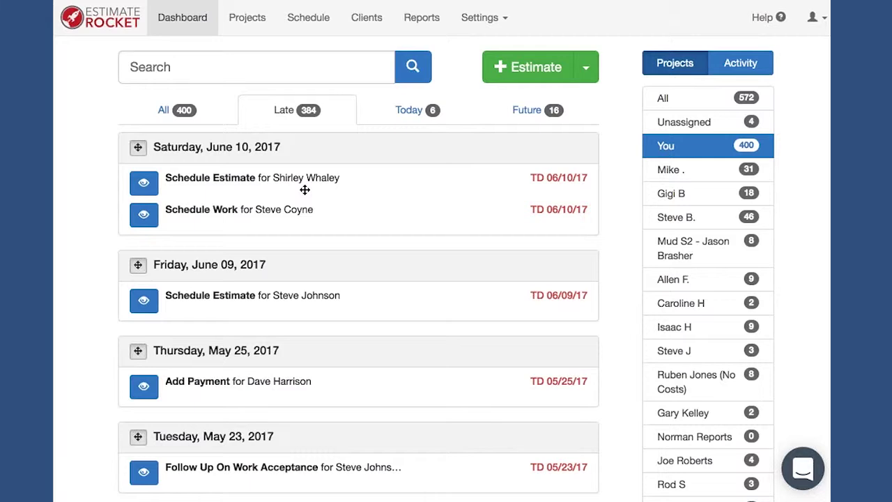
# Reassign the late Schedule Estimate task dated June 10, 2017 with a new start date of 06/23/2017.
pyautogui.moveTo(146, 185); pyautogui.dragTo(241, 132)
pyautogui.click(419, 219)
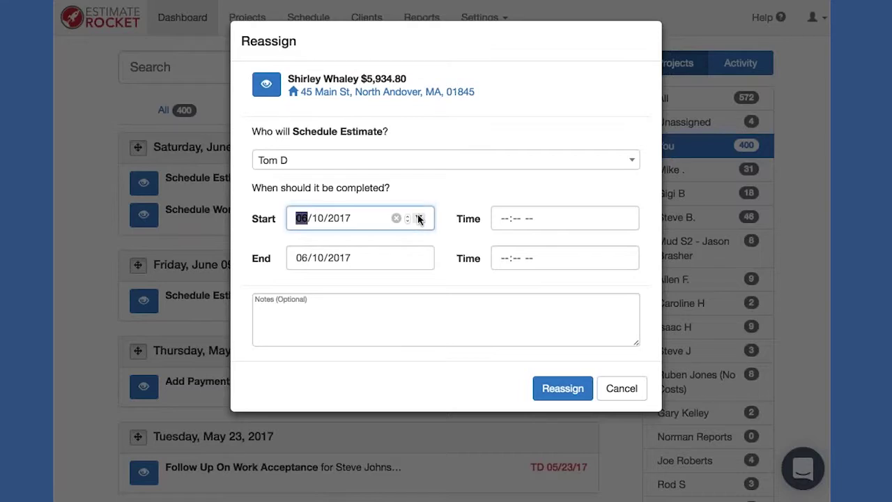
pyautogui.click(419, 219)
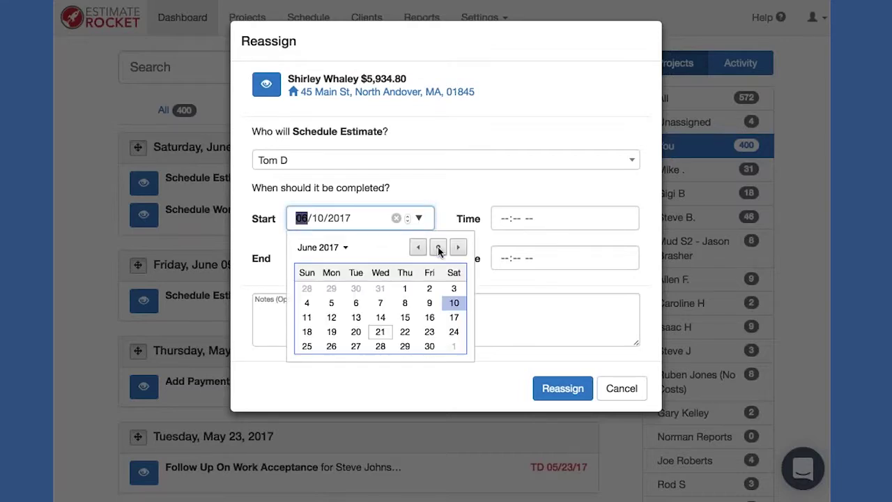
pyautogui.click(439, 249)
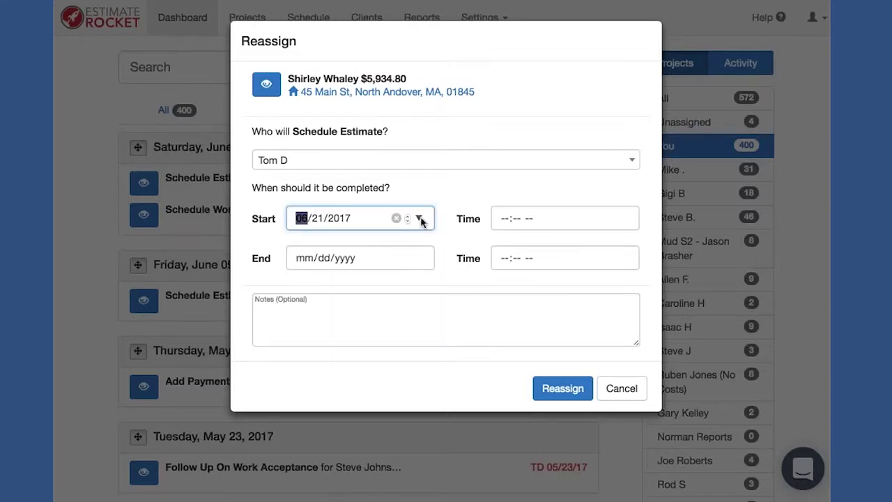
pyautogui.click(420, 219)
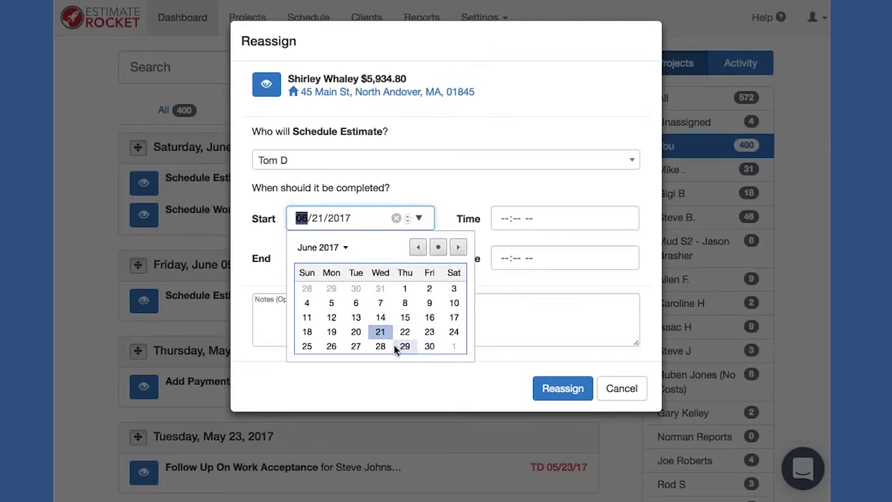
pyautogui.click(430, 332)
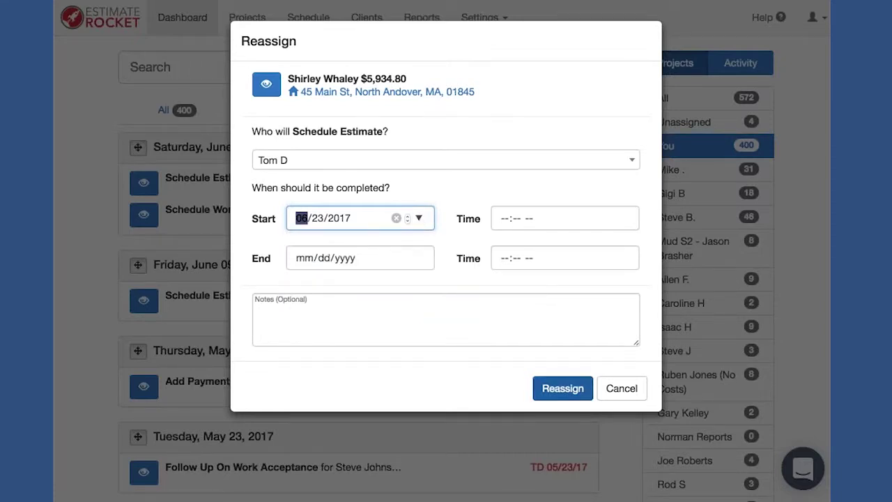
pyautogui.click(564, 390)
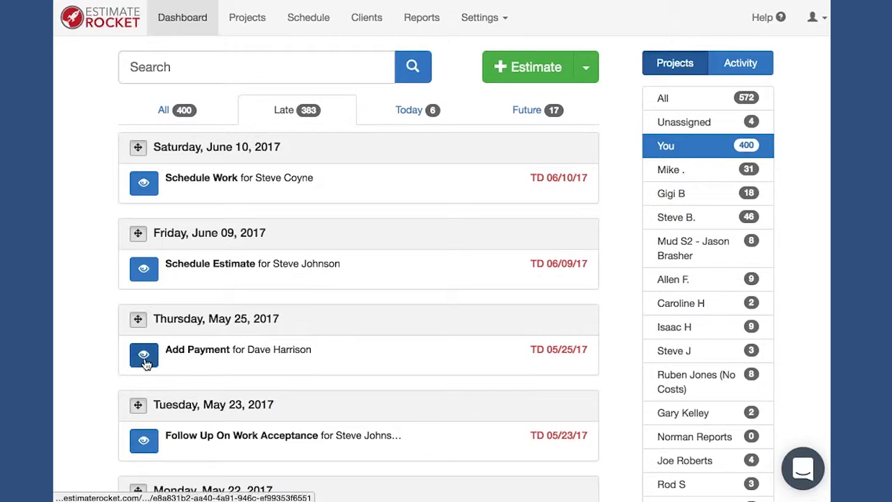
# Reassign the late Add Payment task dated May 25, 2017 with a new start date of 06/21/2017.
pyautogui.moveTo(146, 357); pyautogui.dragTo(233, 293)
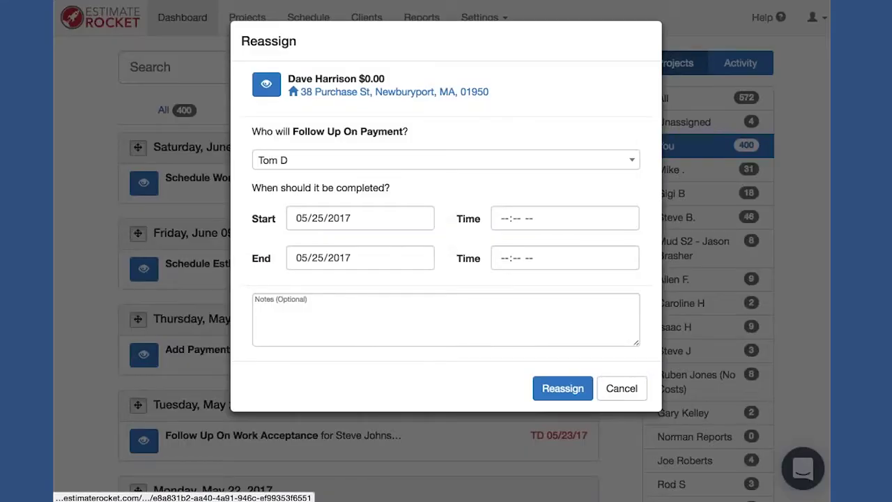
pyautogui.click(421, 219)
pyautogui.click(421, 219)
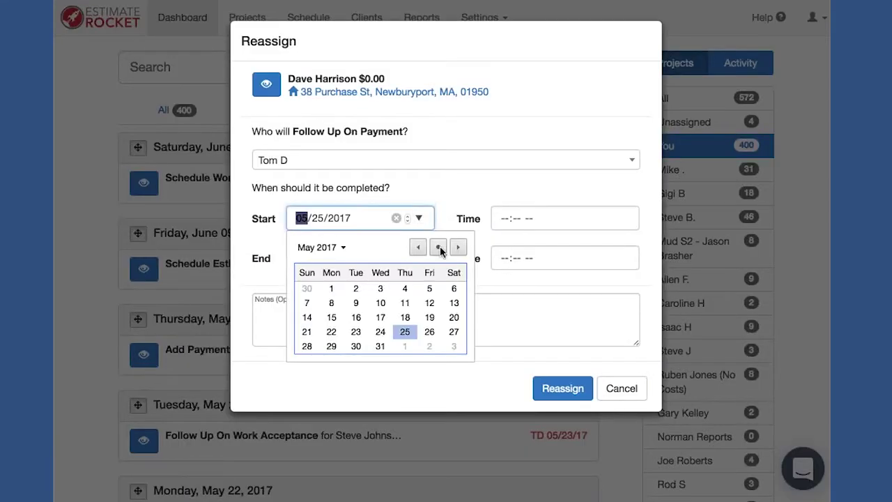
pyautogui.click(438, 251)
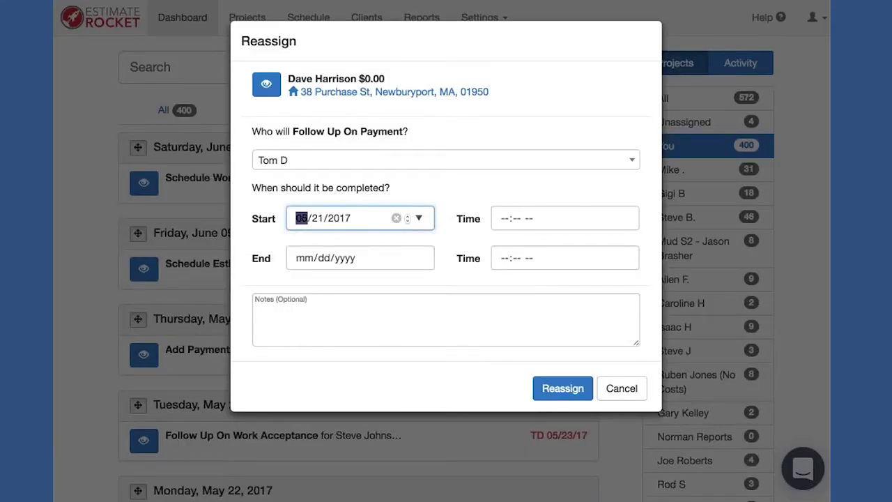
pyautogui.click(562, 388)
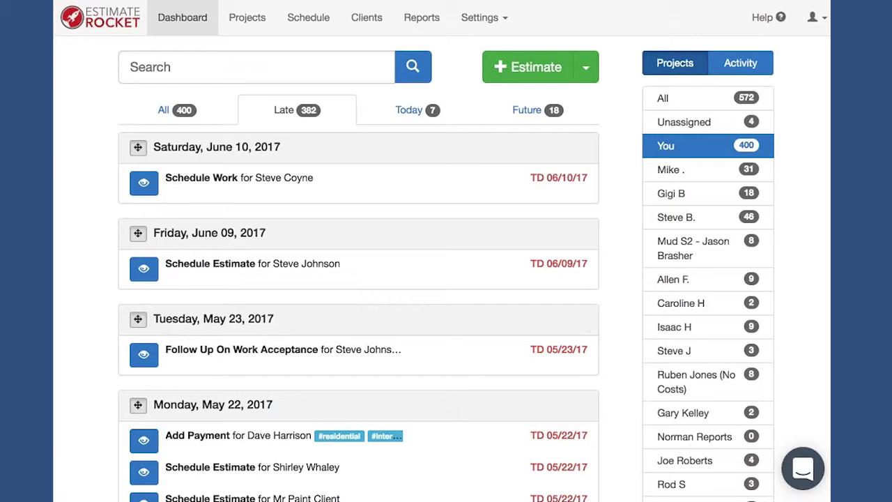
# Open the project of the late #residential Add Payment task dated May 22, 2017 and record a 6900.41 payment on its final invoice.
pyautogui.scroll(-2, 443, 251)
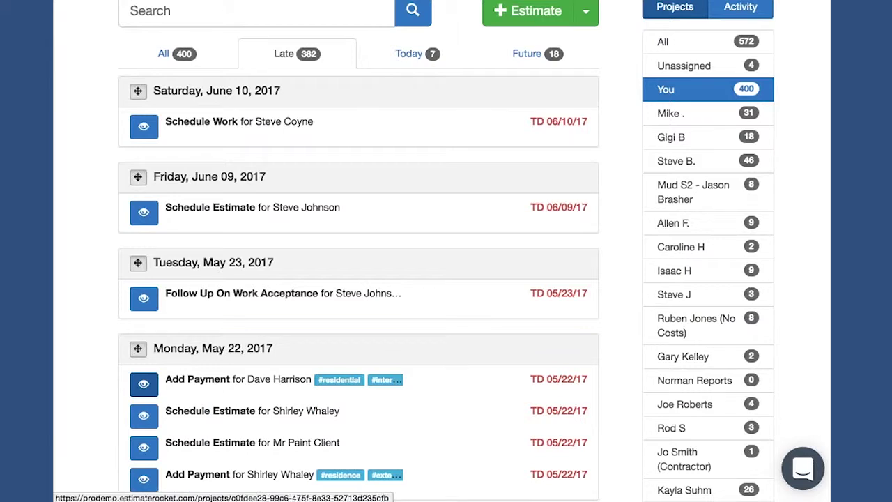
pyautogui.click(144, 383)
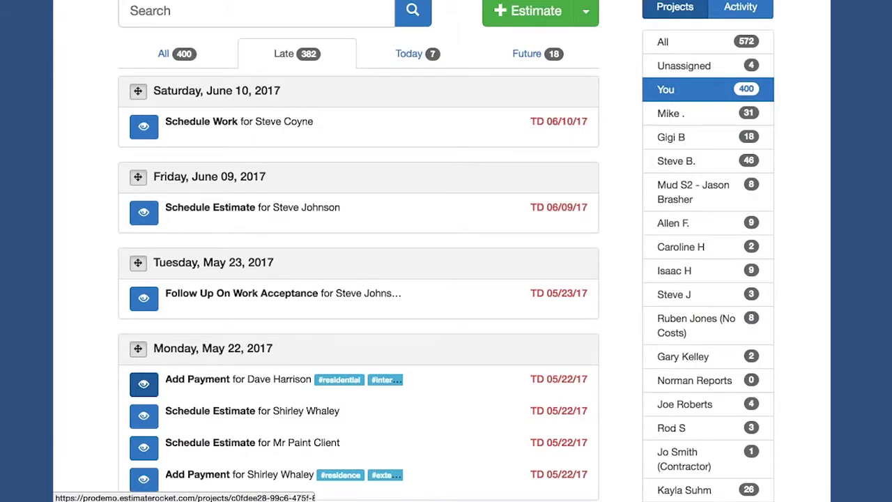
pyautogui.scroll(-1, 250, 298)
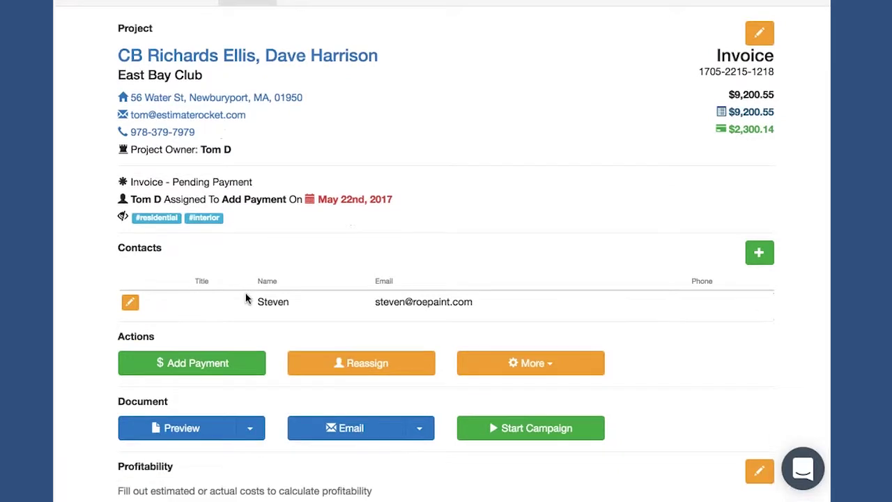
pyautogui.scroll(1, 248, 298)
pyautogui.click(187, 395)
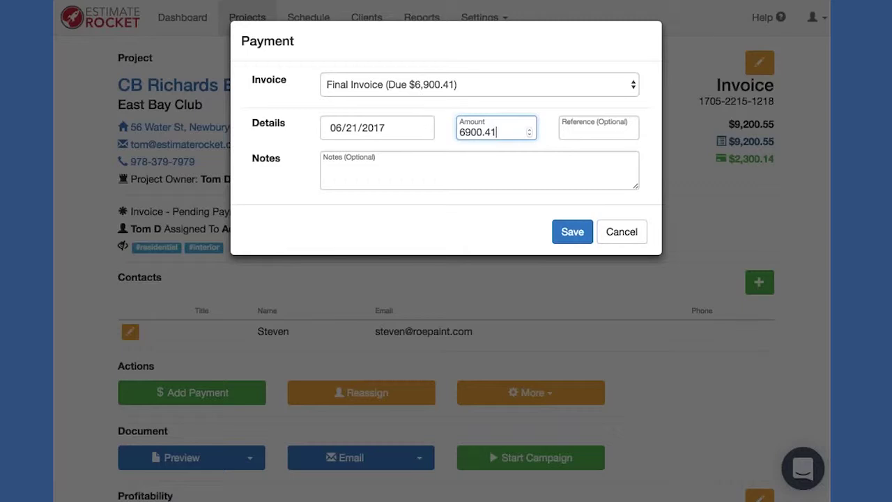
pyautogui.click(572, 231)
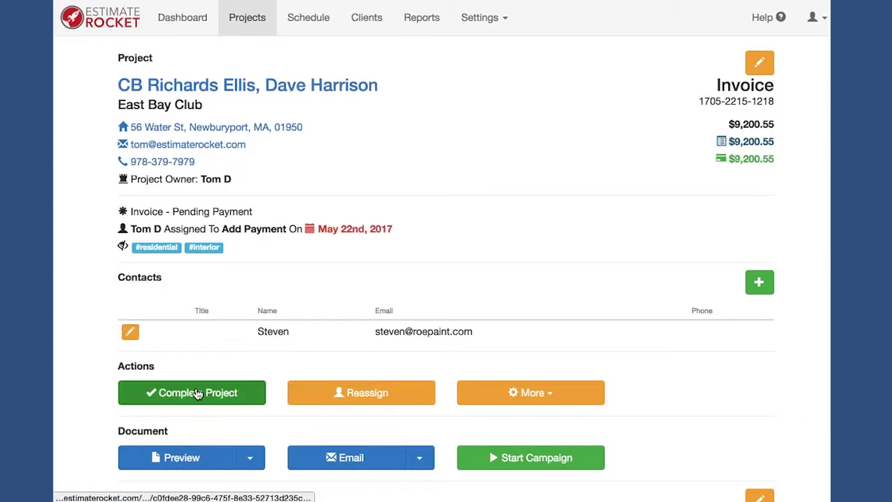
# Mark the East Bay Club project as complete and return to the late tasks on the dashboard.
pyautogui.click(201, 392)
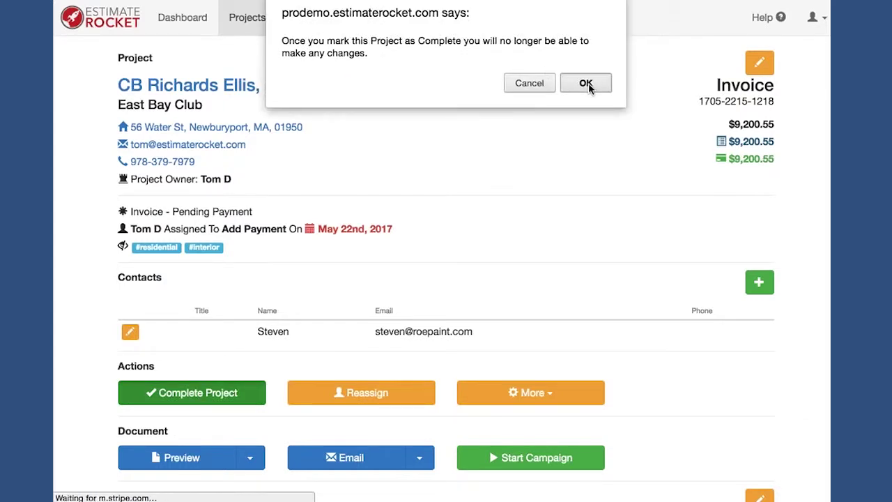
pyautogui.click(584, 82)
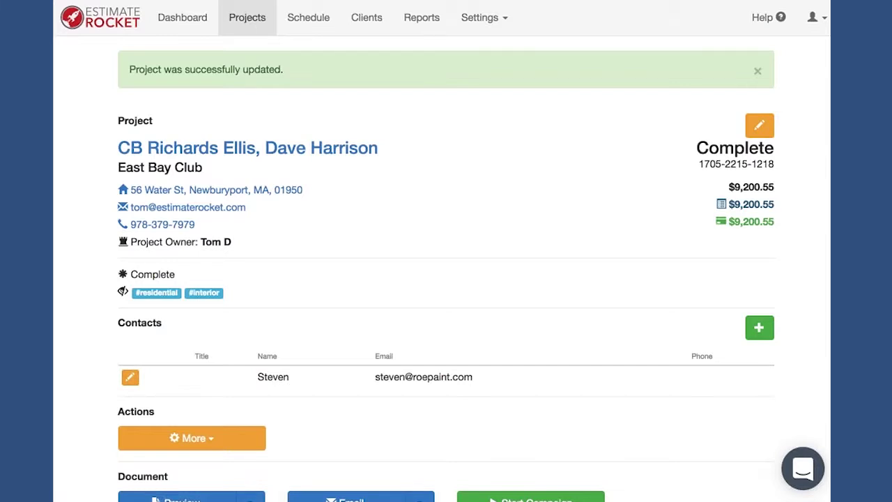
pyautogui.scroll(-2, 446, 279)
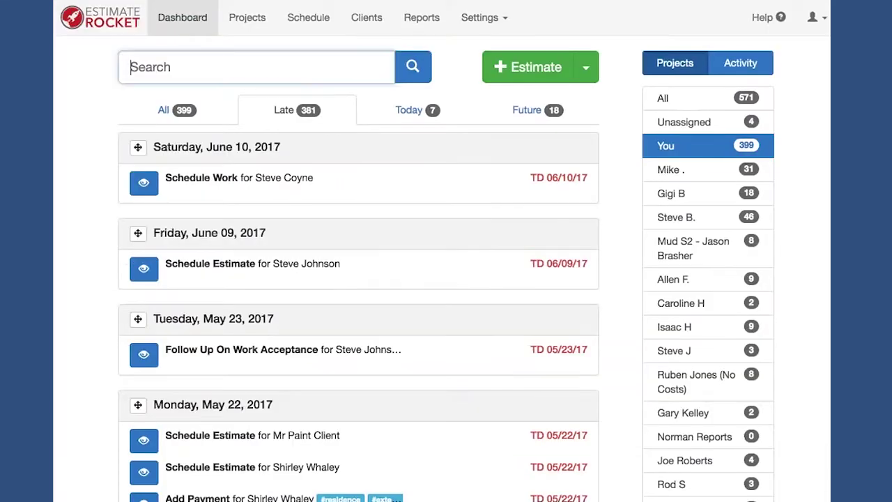
pyautogui.scroll(-5, 80, 283)
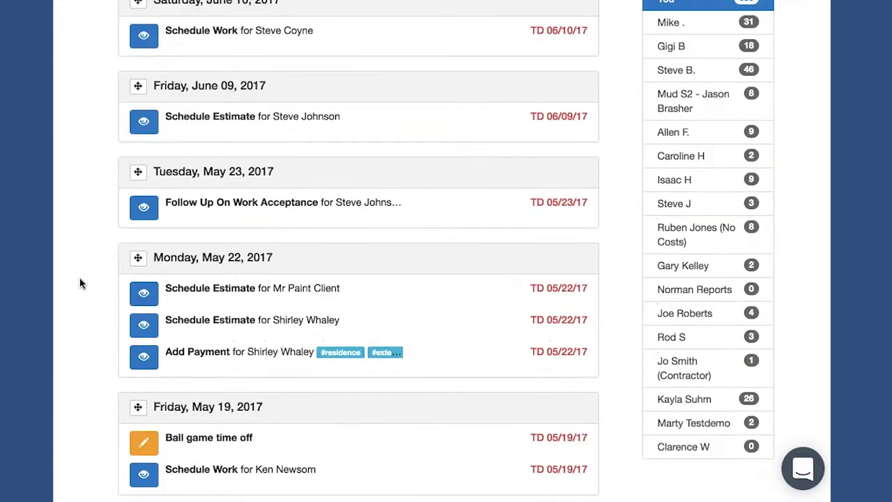
pyautogui.scroll(5, 80, 283)
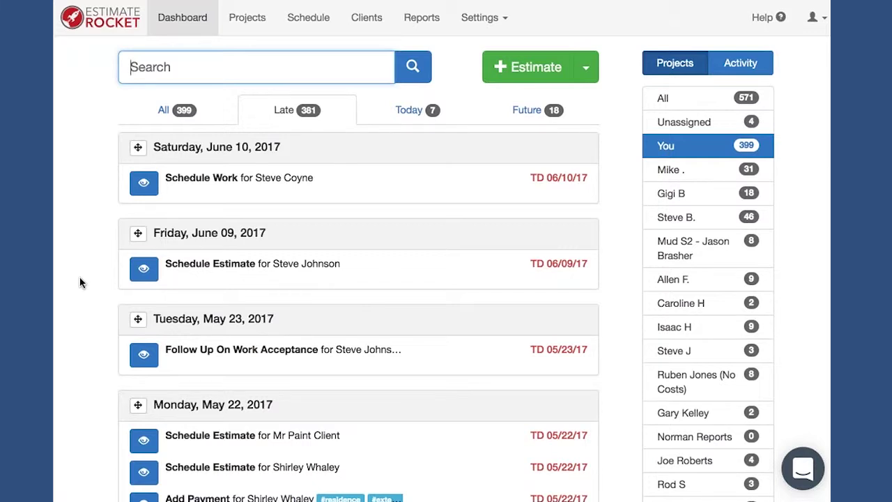
# Review the June 2017 summary report and list the pending invoices aged more than 90 days.
pyautogui.click(421, 18)
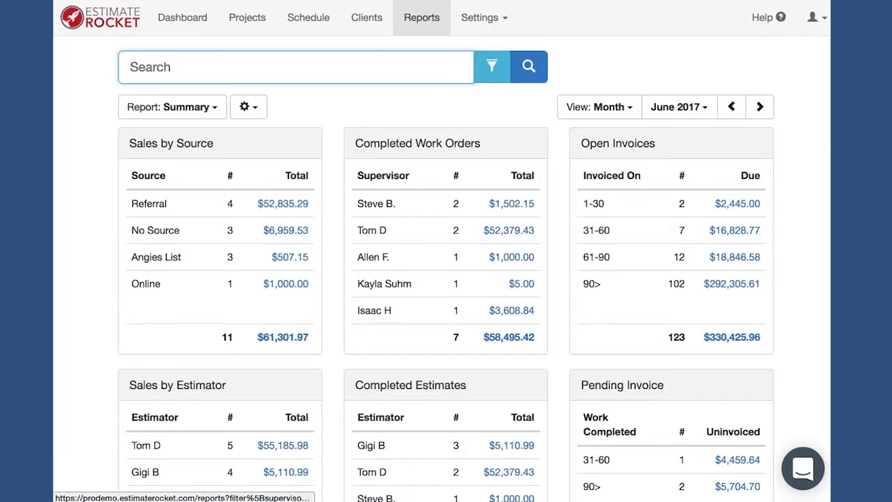
pyautogui.scroll(-4, 654, 238)
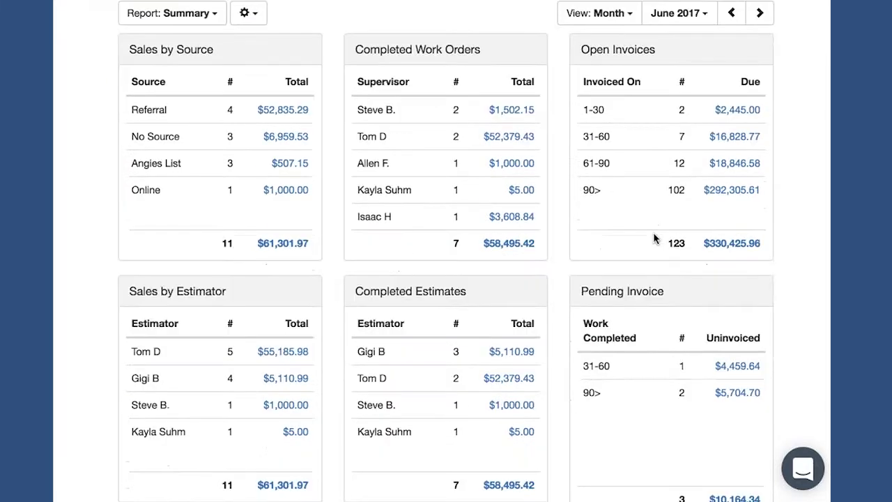
pyautogui.scroll(-5, 653, 239)
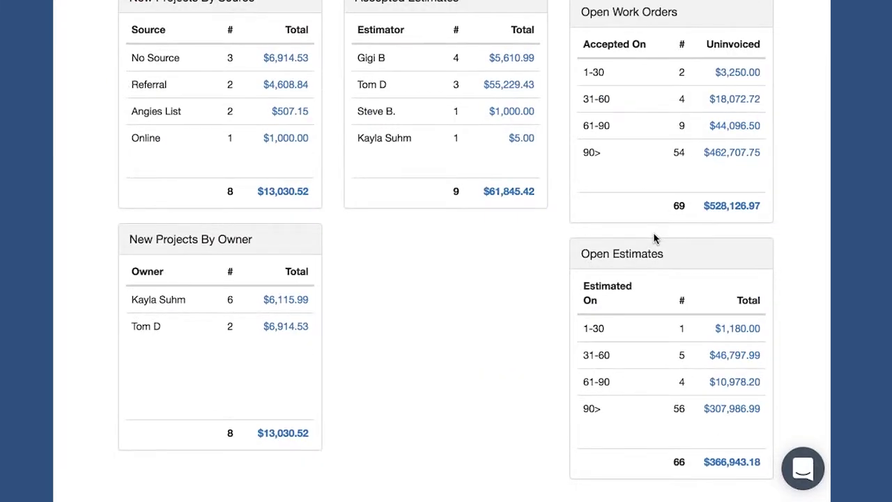
pyautogui.scroll(5, 654, 239)
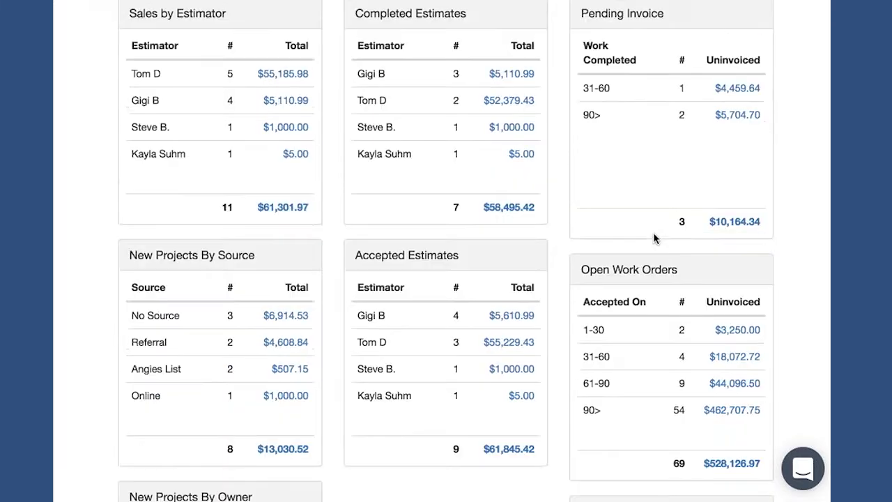
pyautogui.scroll(4, 654, 238)
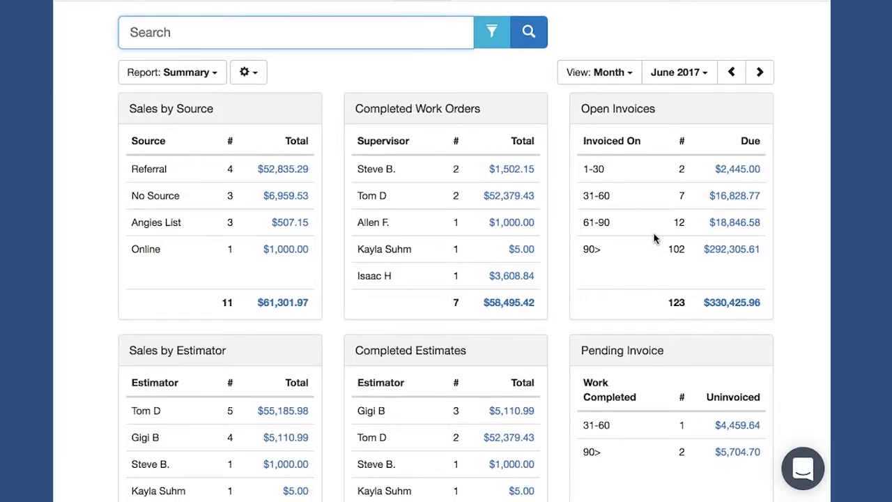
pyautogui.scroll(-2, 653, 238)
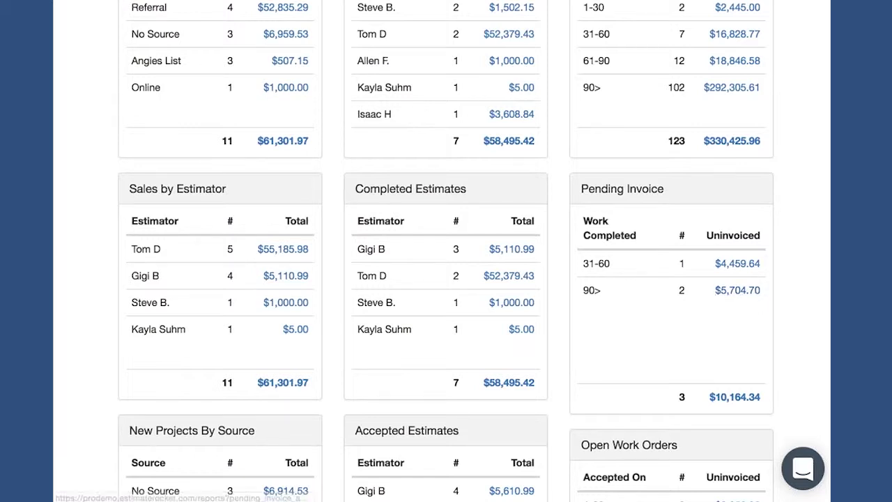
pyautogui.click(739, 291)
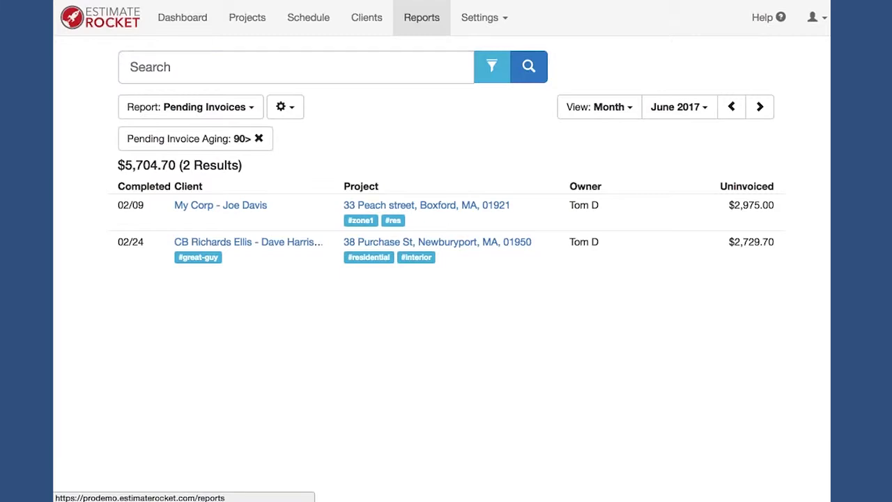
# Return to the summary report and look over its sales, completed work and open invoice tables.
pyautogui.click(422, 18)
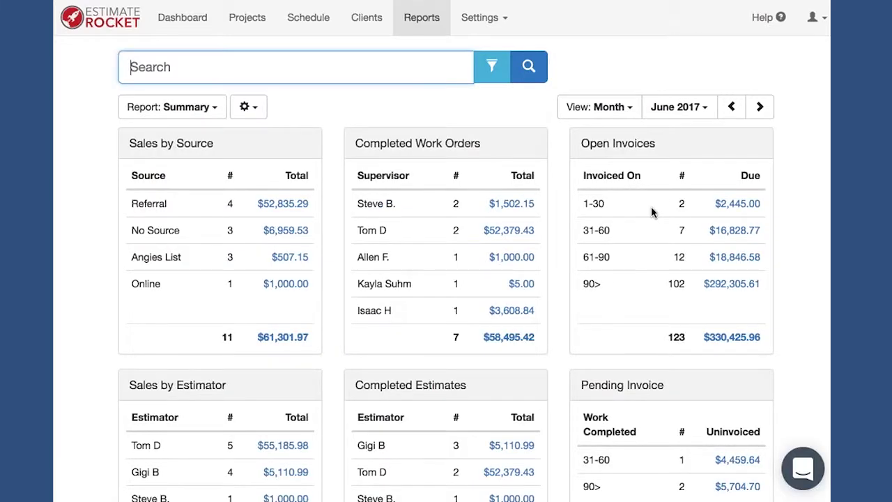
pyautogui.scroll(-2, 653, 212)
pyautogui.scroll(-3, 653, 212)
pyautogui.scroll(5, 651, 213)
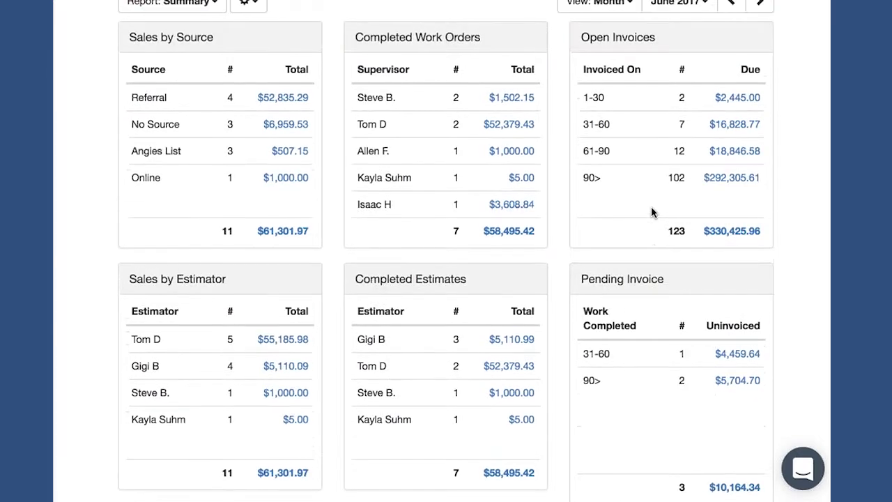
pyautogui.scroll(-1, 651, 212)
pyautogui.scroll(1, 652, 211)
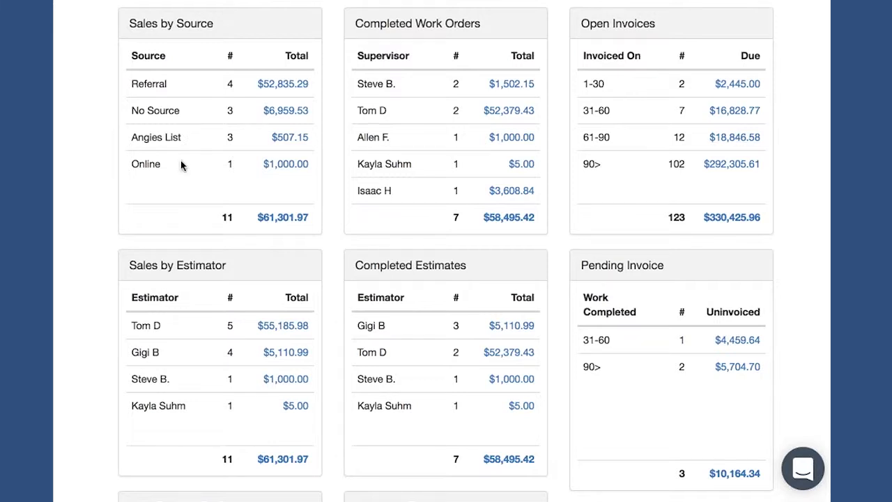
pyautogui.scroll(3, 180, 159)
# Check the late tasks on the dashboard, and list the active projects with future dates.
pyautogui.click(178, 17)
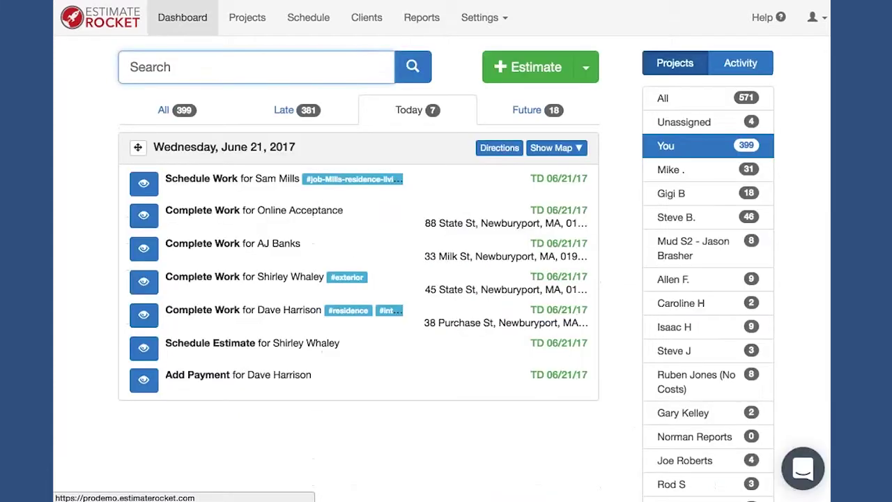
pyautogui.click(291, 114)
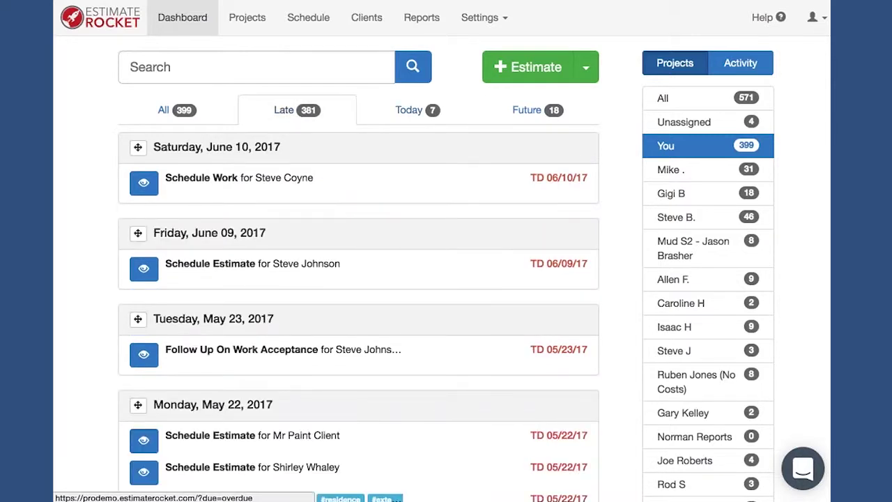
pyautogui.click(253, 19)
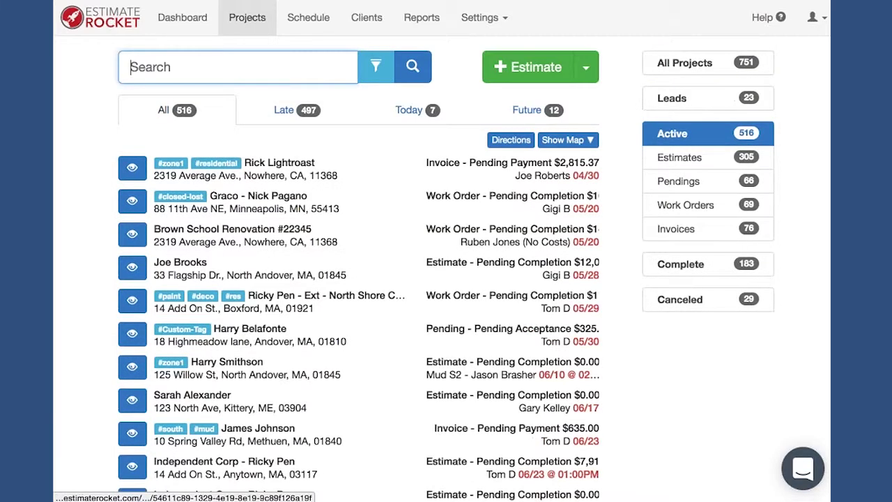
pyautogui.click(133, 171)
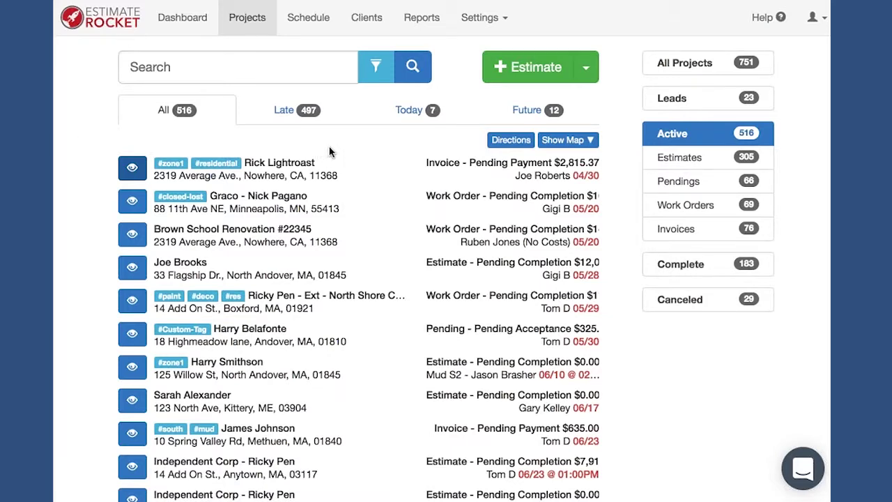
pyautogui.click(530, 114)
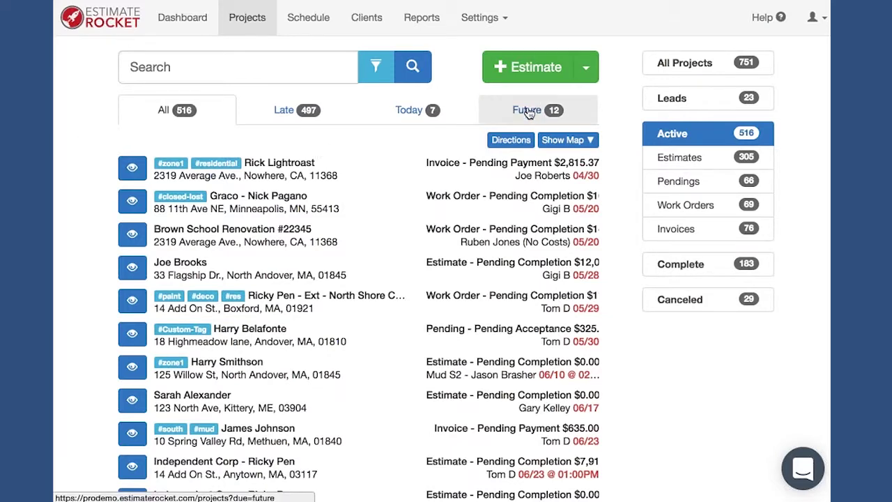
pyautogui.click(530, 113)
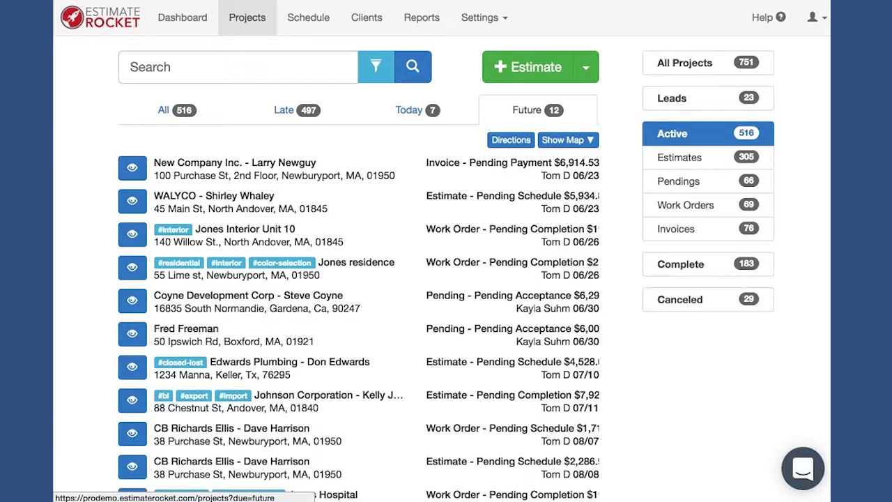
# Make today's dashboard tasks movable and reassign the Add Payment task to start on 06/22/2017.
pyautogui.click(179, 20)
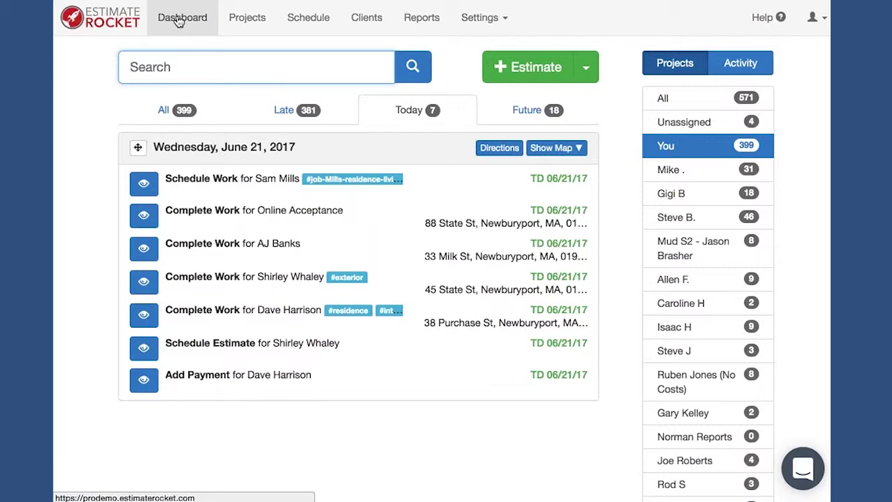
pyautogui.click(139, 149)
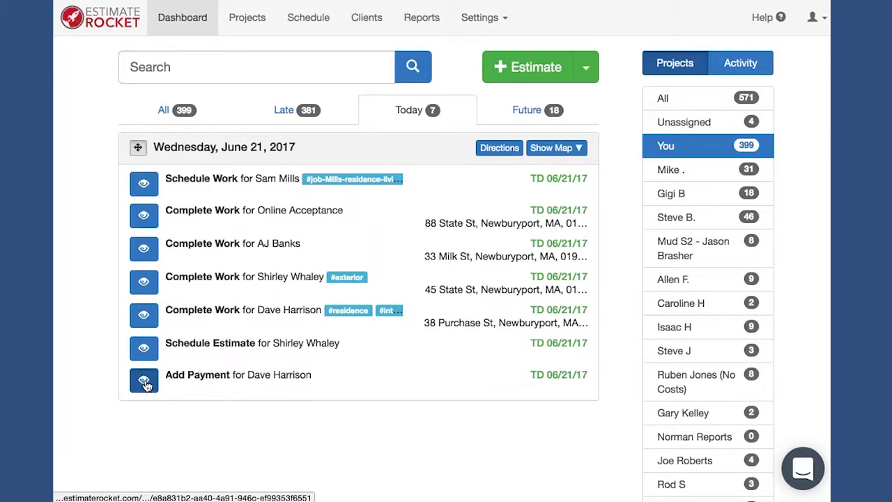
pyautogui.moveTo(145, 385); pyautogui.dragTo(265, 244)
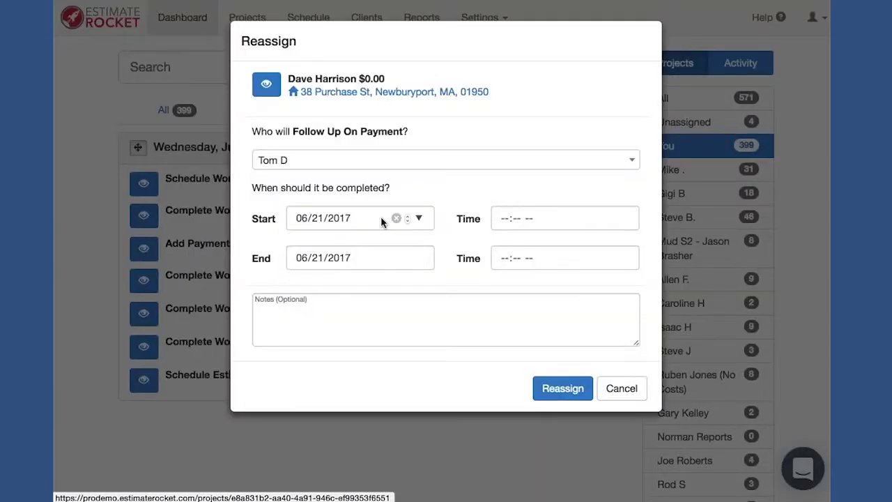
pyautogui.click(419, 217)
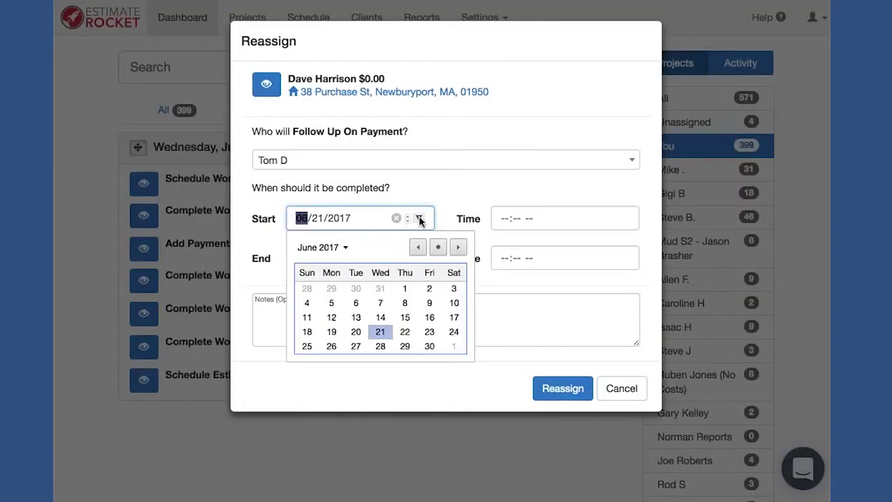
pyautogui.click(406, 333)
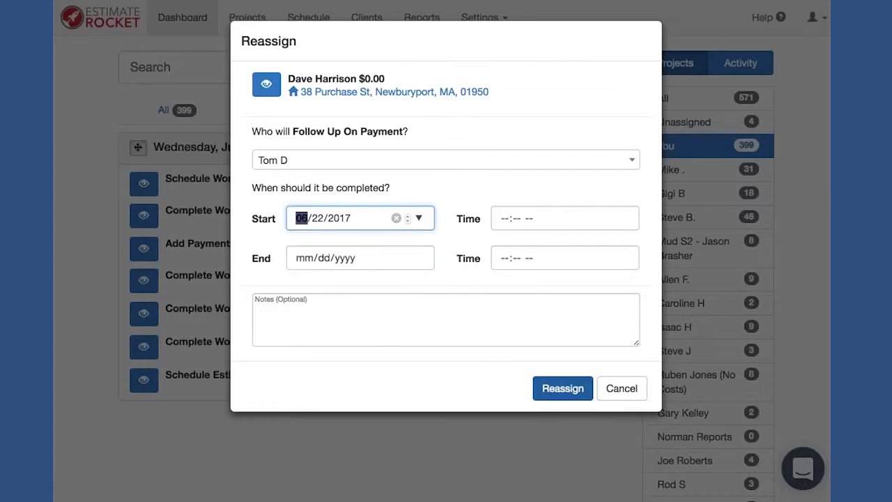
pyautogui.click(562, 389)
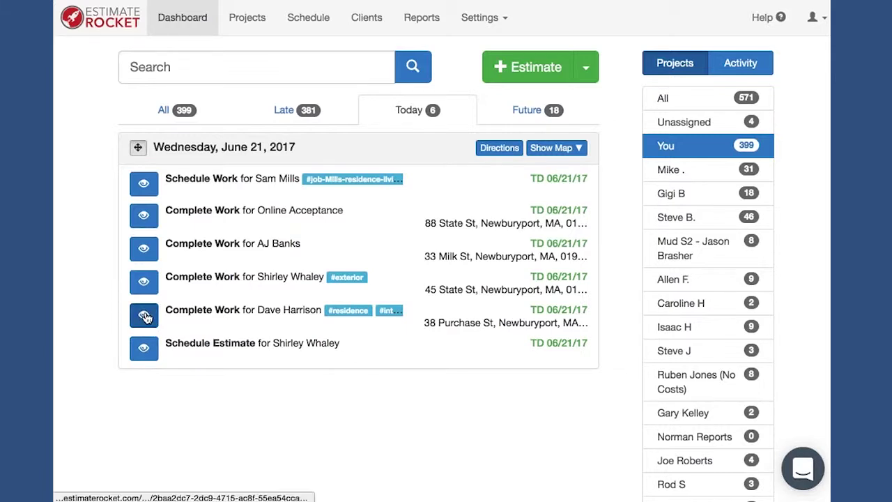
# Reassign today's Complete Work task tagged #residence to start on 06/27/2017 with the note "Rain delay date".
pyautogui.moveTo(145, 317); pyautogui.dragTo(253, 210)
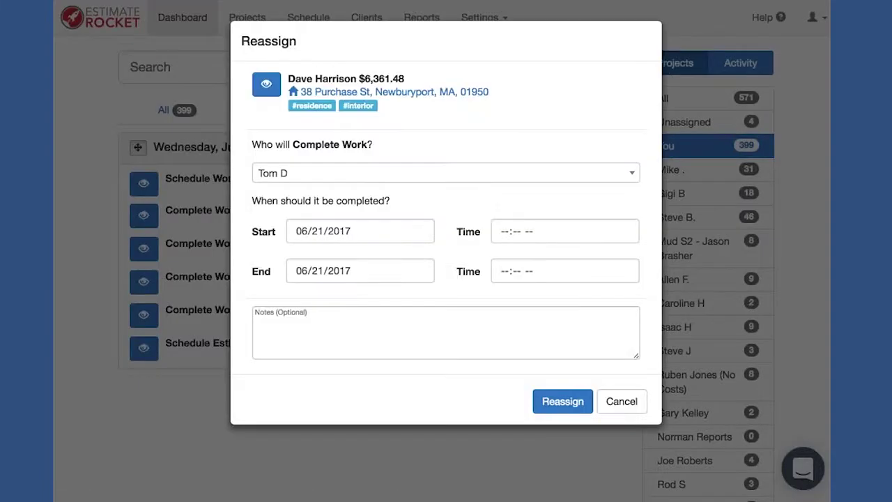
pyautogui.click(418, 232)
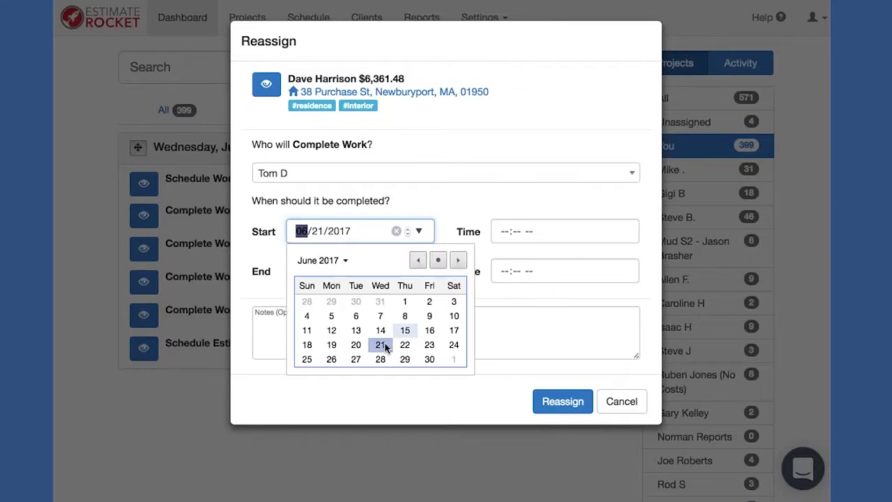
pyautogui.click(356, 360)
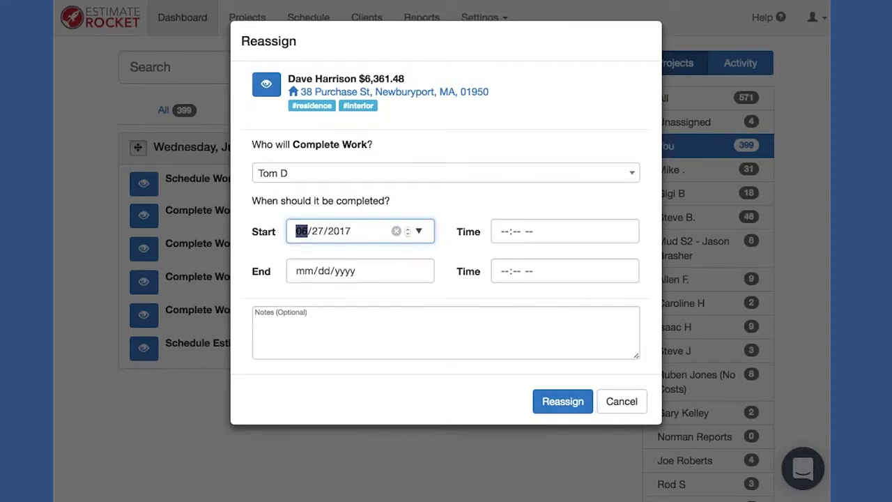
pyautogui.click(366, 329)
pyautogui.write('Rain')
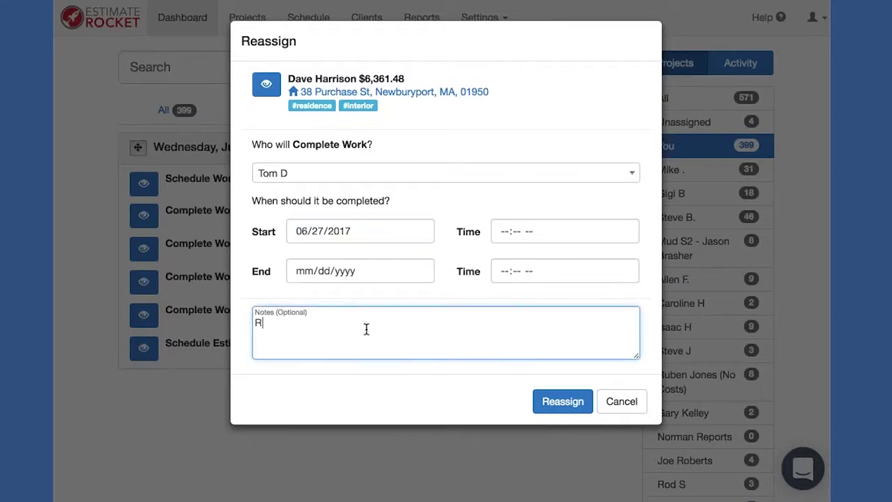
pyautogui.write(' dr')
pyautogui.press('BackSpace')
pyautogui.write('elay date')
pyautogui.click(563, 401)
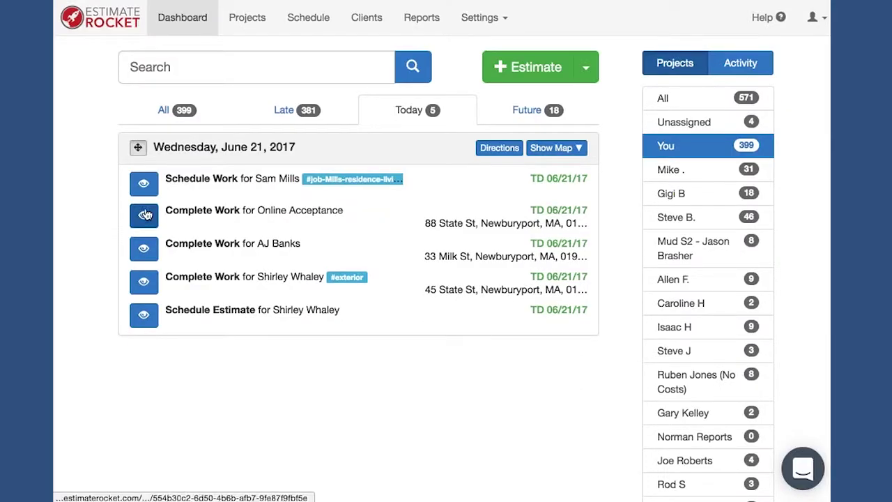
# Reassign today's Complete Work task for Online Acceptance to start on 06/22/2017.
pyautogui.moveTo(144, 215); pyautogui.dragTo(251, 161)
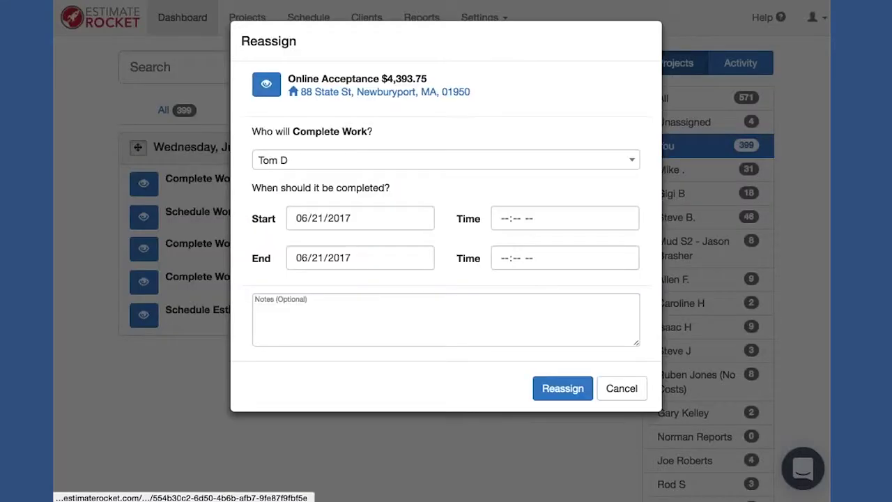
pyautogui.click(419, 218)
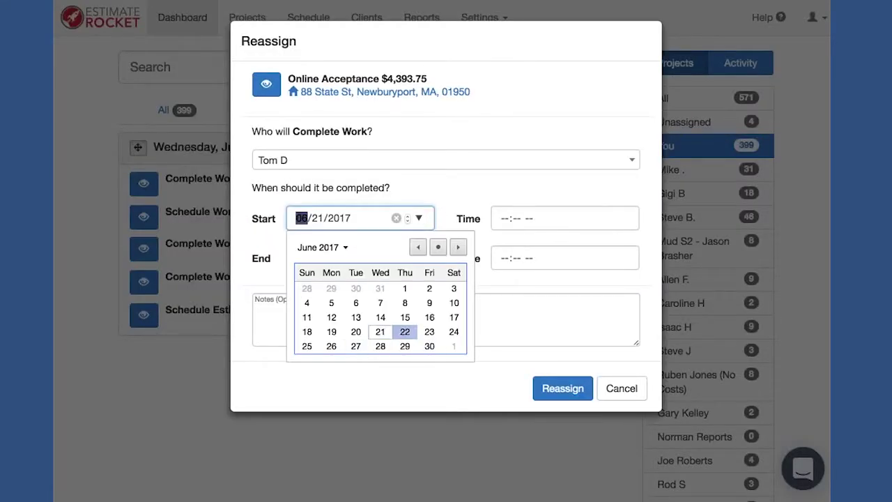
pyautogui.click(405, 331)
pyautogui.click(561, 392)
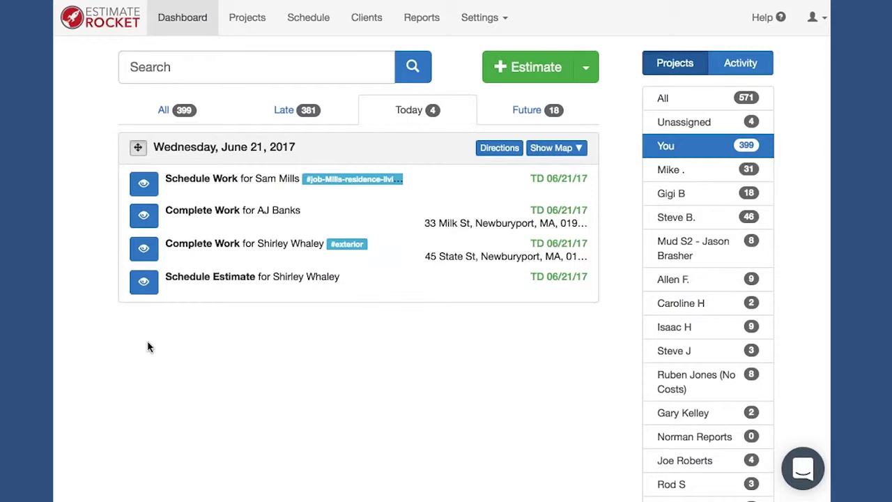
# List the future tasks and reassign the Schedule Estimate task under June 21 to 06/22/2017.
pyautogui.click(526, 112)
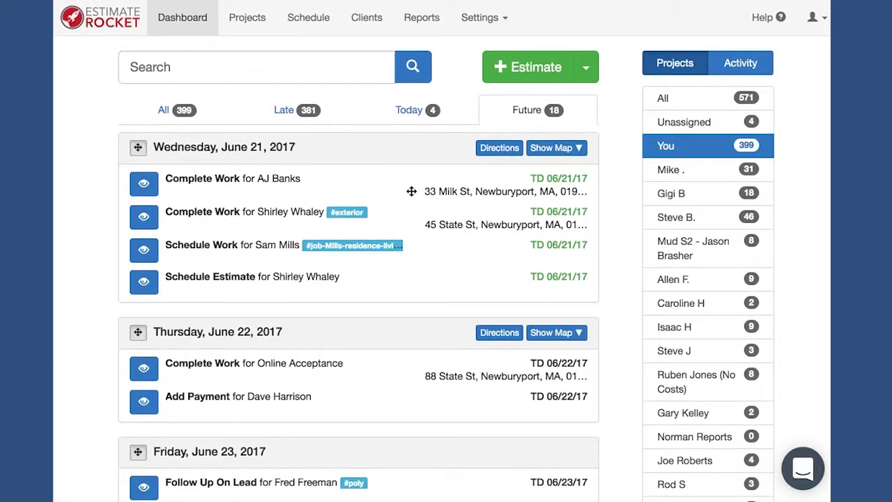
pyautogui.scroll(-2, 411, 191)
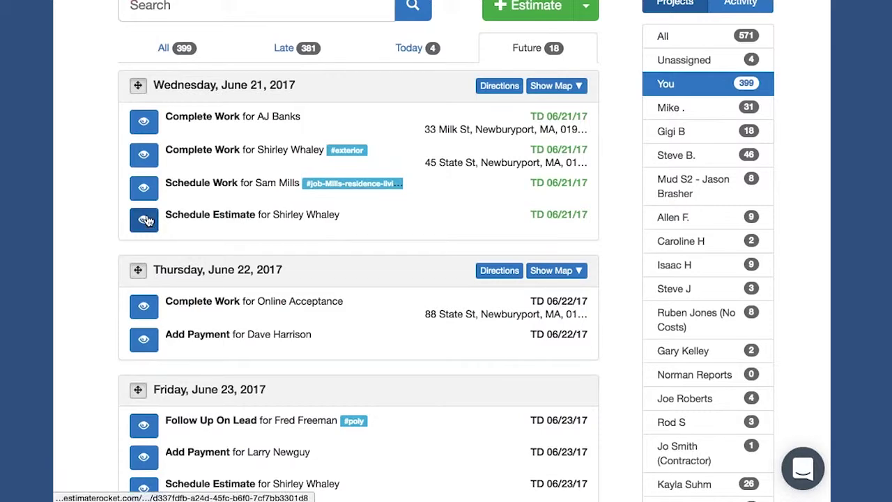
pyautogui.moveTo(147, 223); pyautogui.dragTo(292, 310)
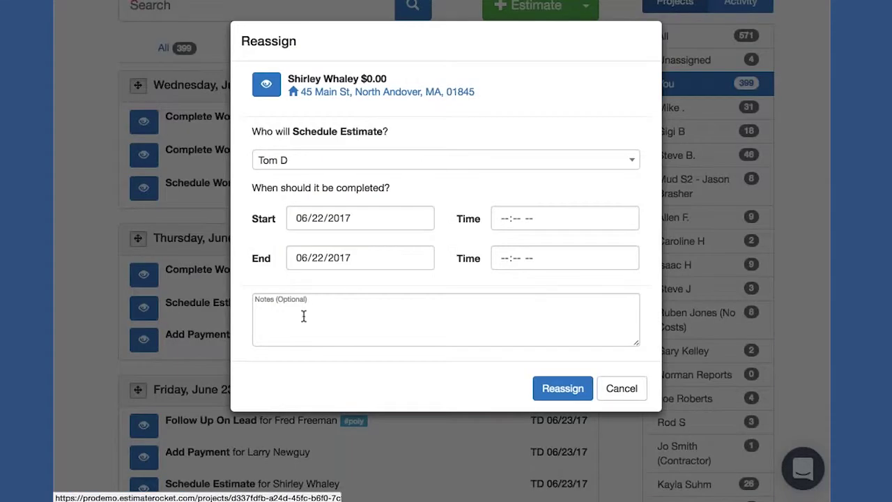
pyautogui.click(561, 389)
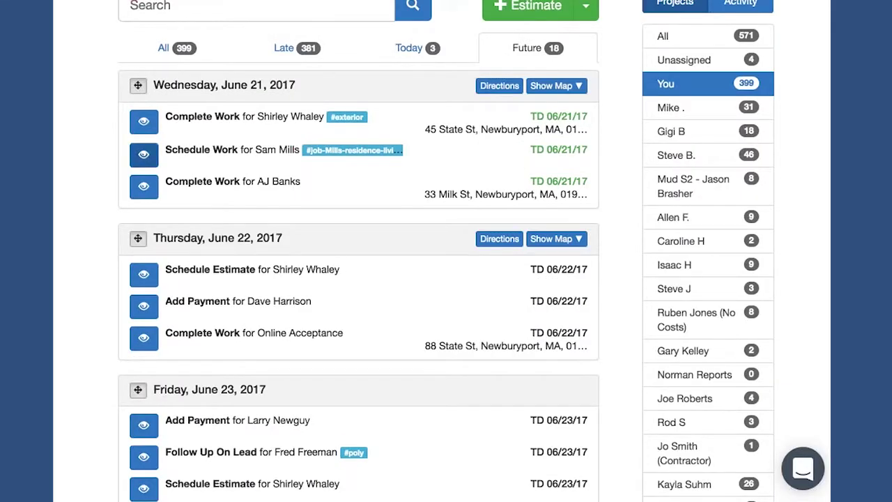
# Reassign the untagged Complete Work task under June 21 to 06/22/2017, from 08:00 AM to 11:00 AM.
pyautogui.click(524, 49)
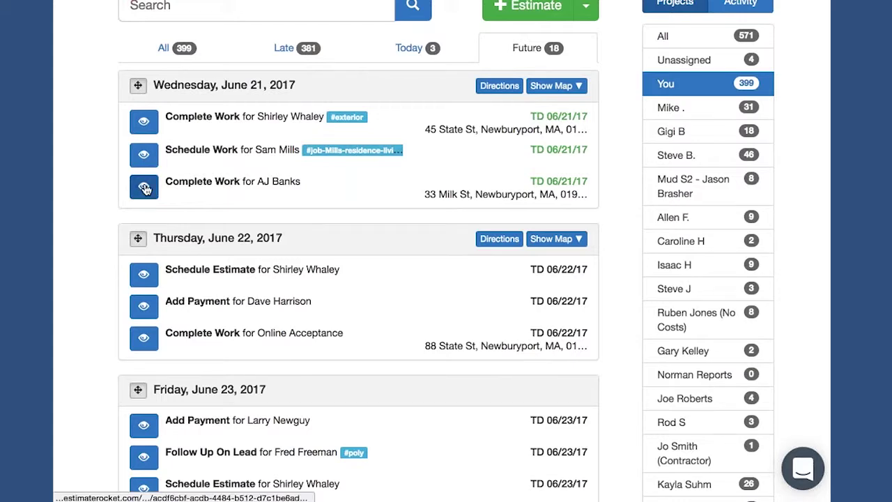
pyautogui.moveTo(143, 187); pyautogui.dragTo(226, 291)
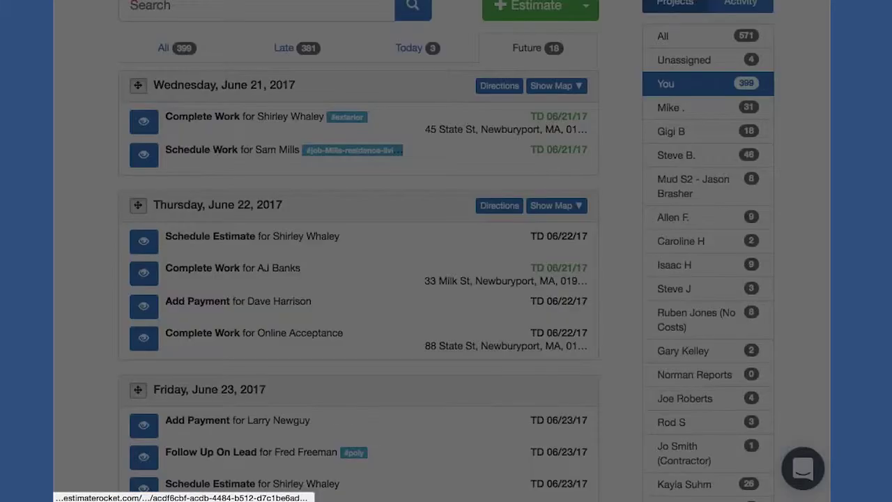
pyautogui.click(497, 216)
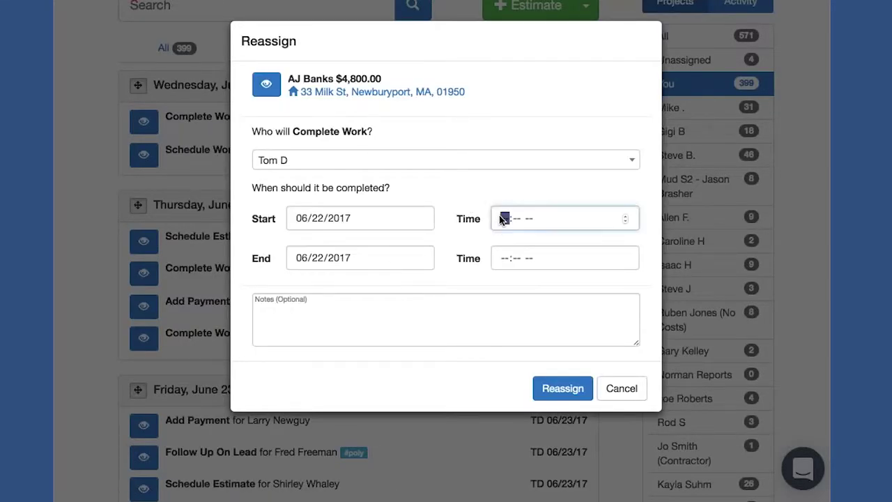
pyautogui.write('0800a')
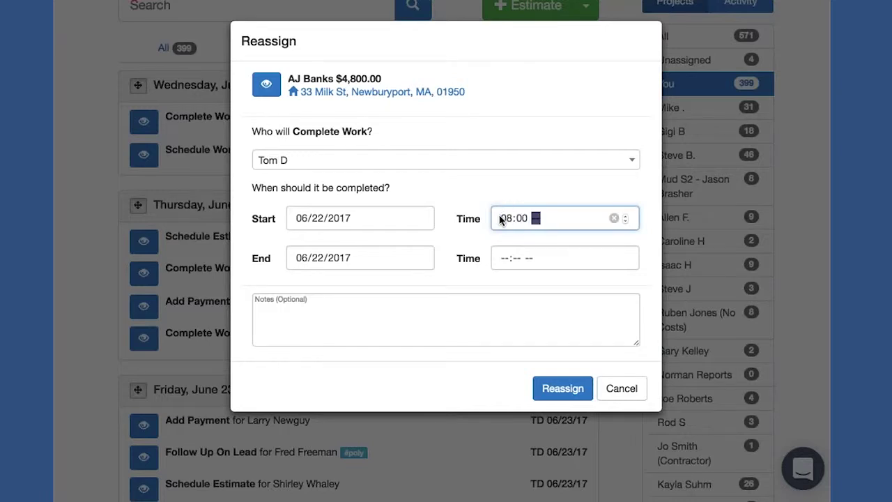
pyautogui.click(504, 258)
pyautogui.write('1100a')
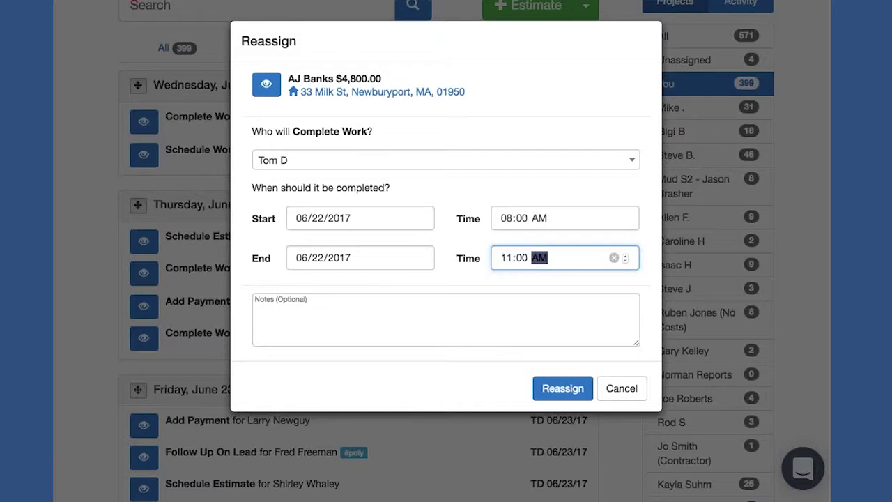
pyautogui.click(556, 392)
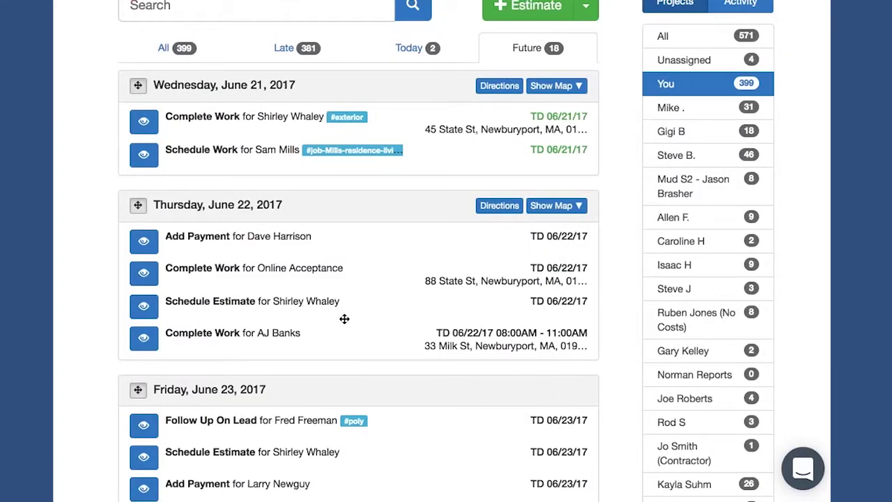
# Reassign the #exterior Complete Work task under June 21 to 06/27/2017.
pyautogui.scroll(2, 343, 318)
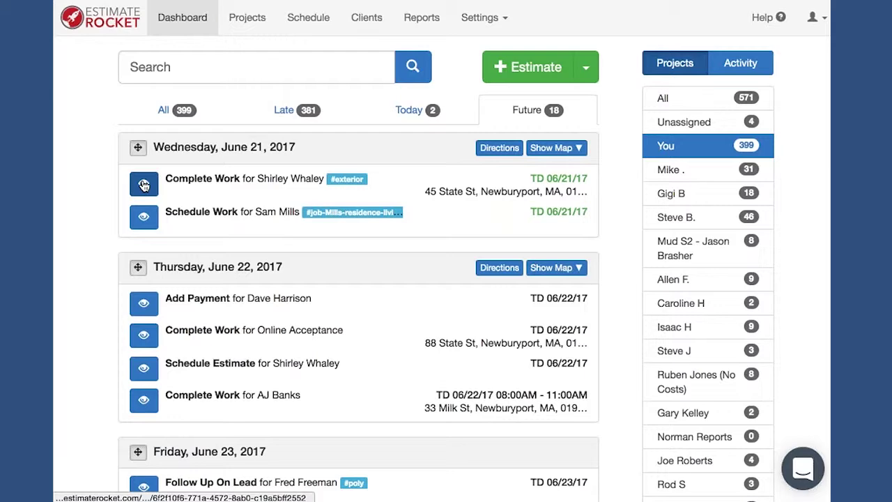
pyautogui.moveTo(144, 184); pyautogui.dragTo(197, 249)
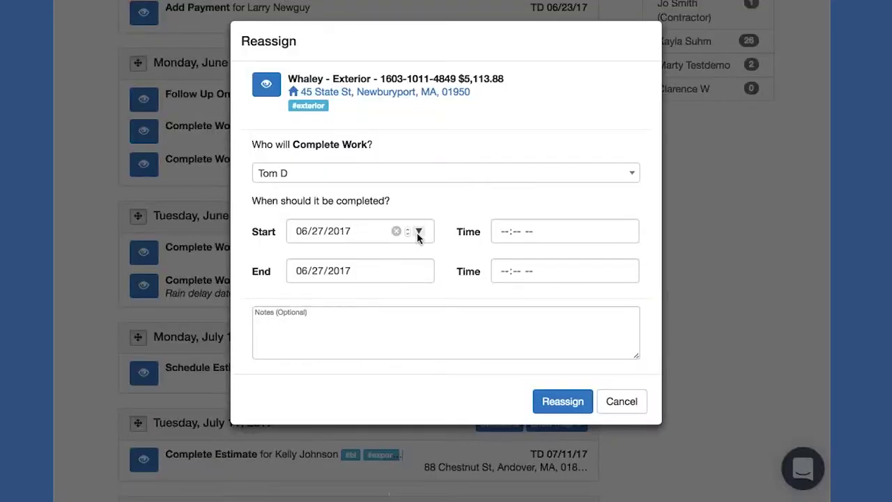
pyautogui.click(563, 402)
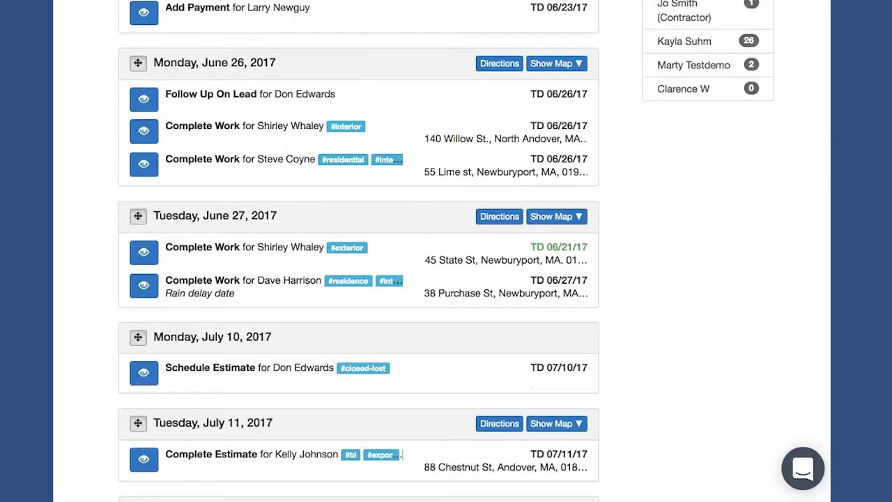
# Reassign the remaining Schedule Work task under June 21 to 06/23/2017.
pyautogui.scroll(7, 420, 325)
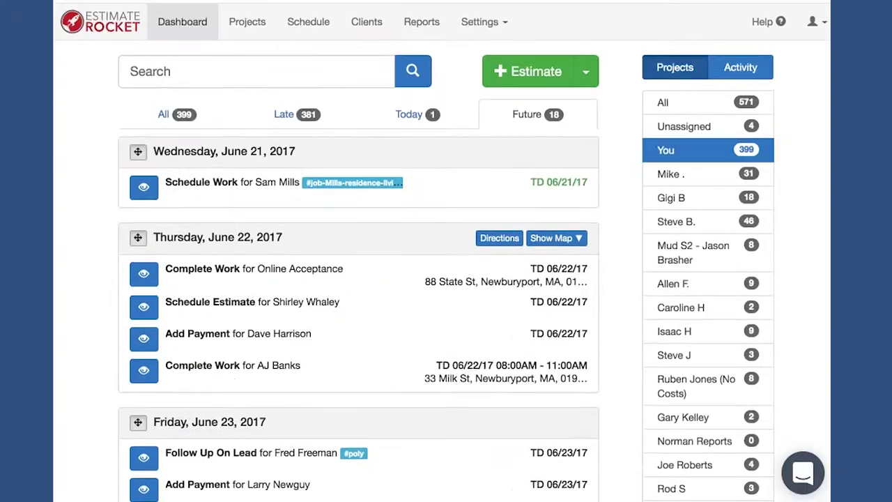
pyautogui.moveTo(144, 183); pyautogui.dragTo(249, 453)
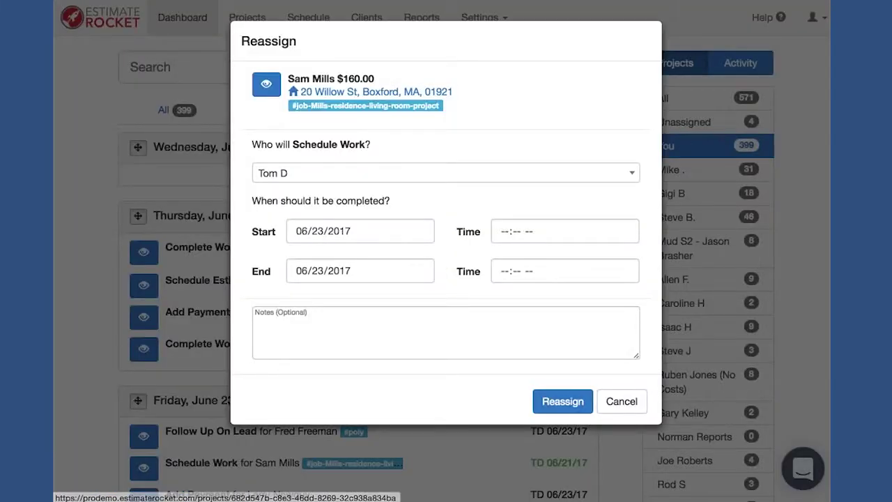
pyautogui.click(561, 404)
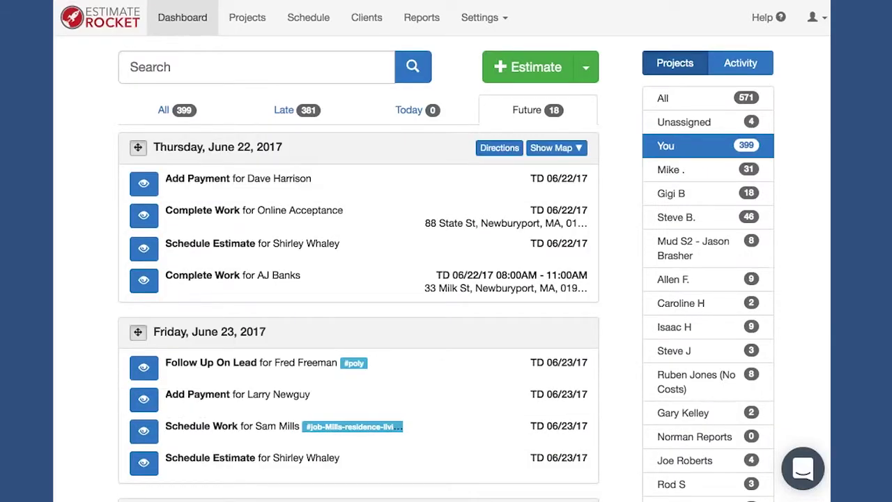
# Check the dashboard's task lists for today, future dates and late items.
pyautogui.click(411, 111)
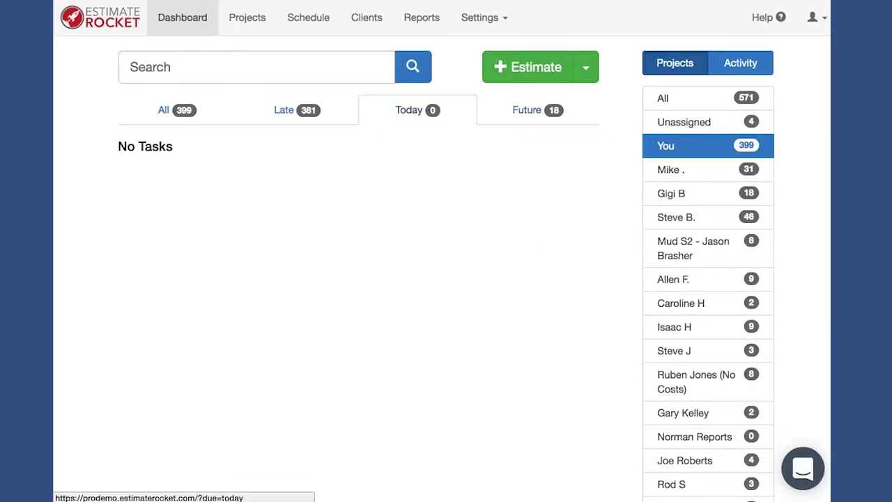
pyautogui.click(530, 110)
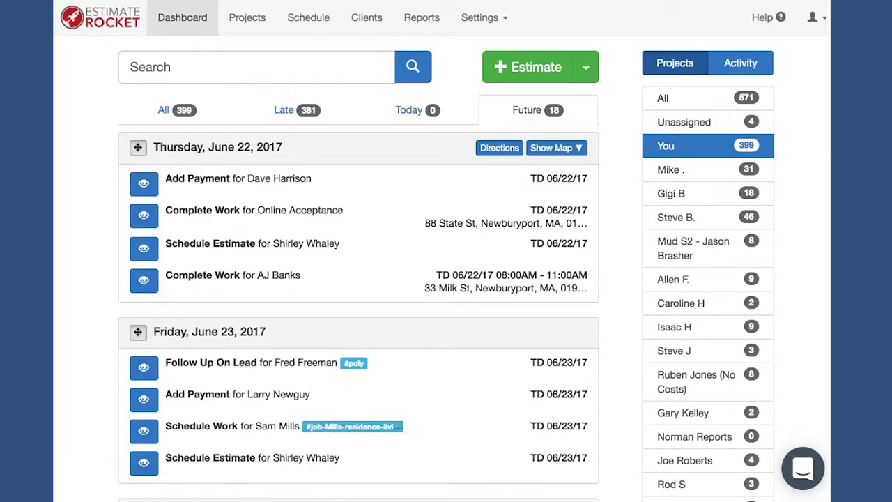
pyautogui.scroll(-5, 442, 278)
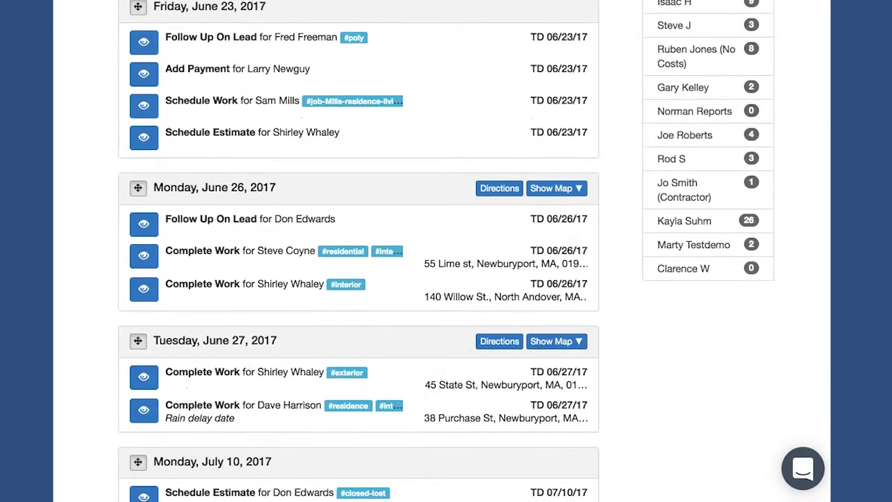
pyautogui.scroll(5, 359, 278)
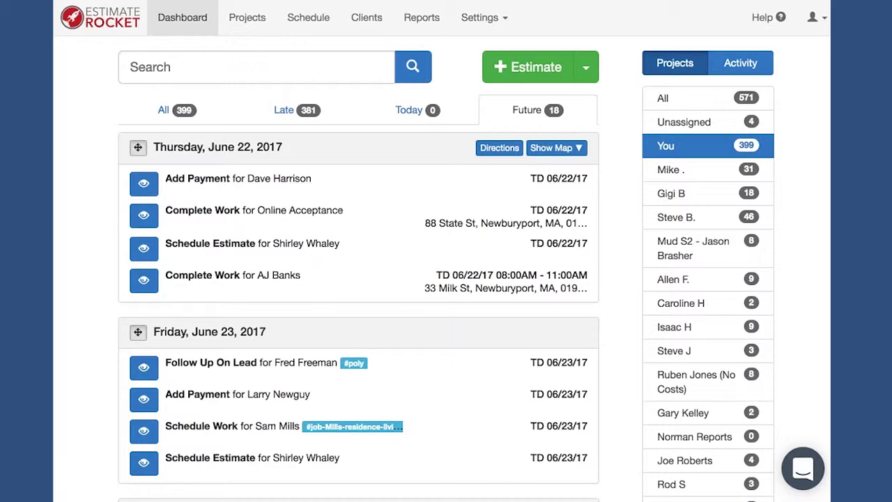
pyautogui.click(301, 114)
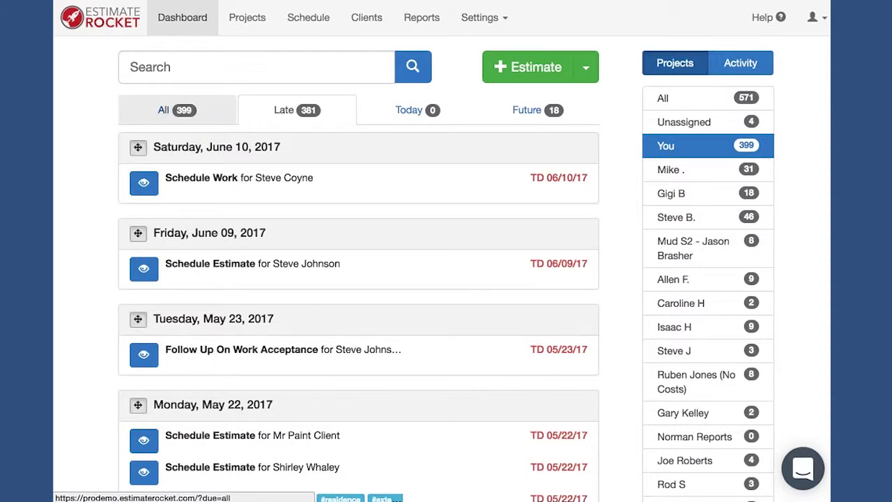
# View all dashboard tasks assigned to you and return to the late ones only.
pyautogui.click(174, 110)
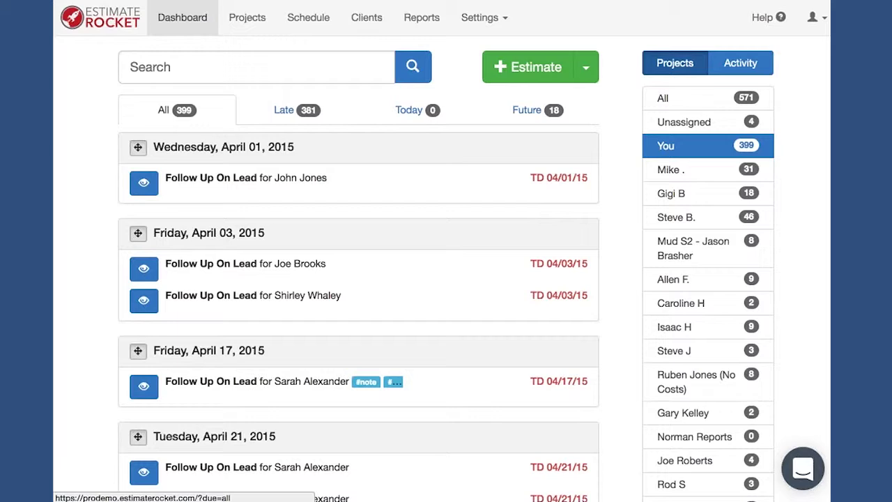
pyautogui.click(283, 111)
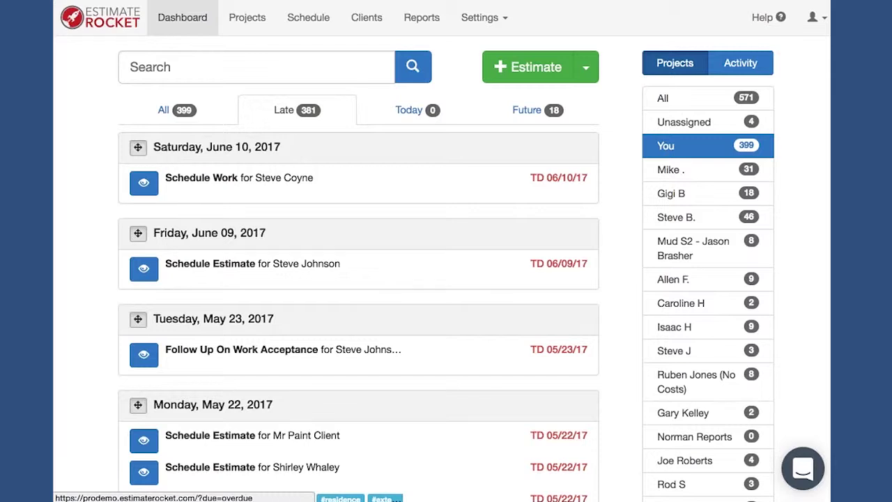
# Inspect the #zone1 #residential invoice project in the active projects list, and filter that list to late projects.
pyautogui.click(248, 19)
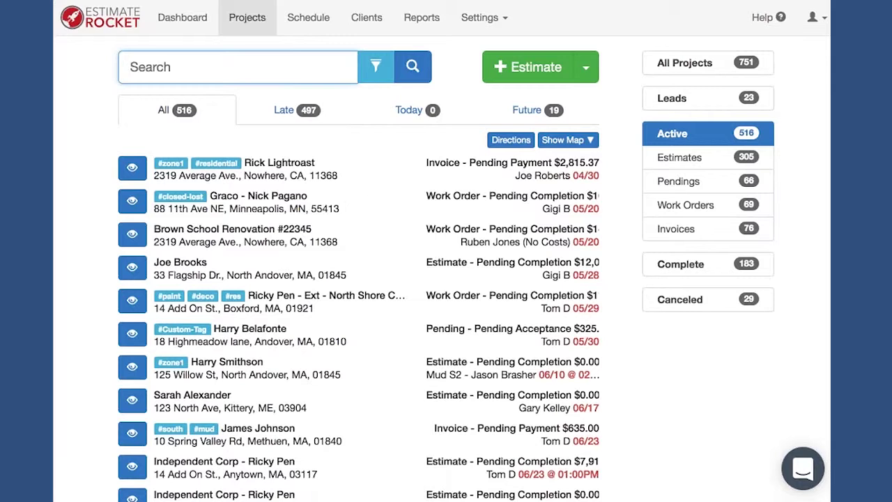
pyautogui.click(132, 169)
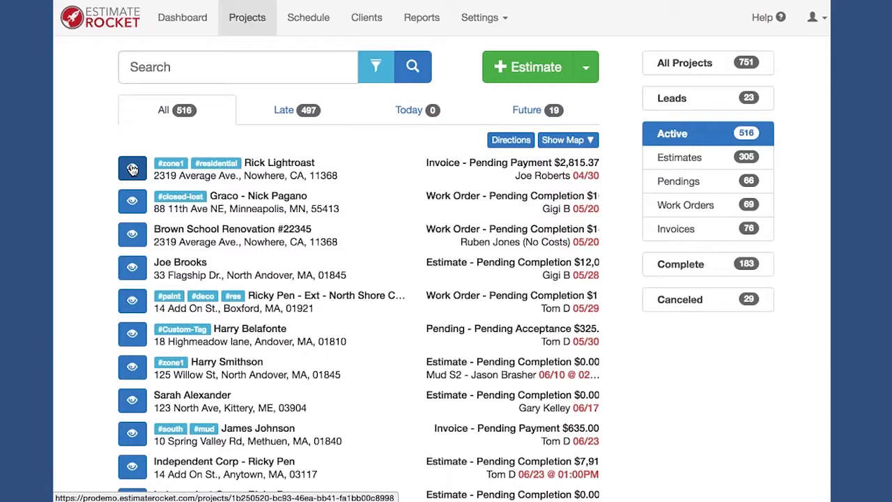
pyautogui.click(132, 169)
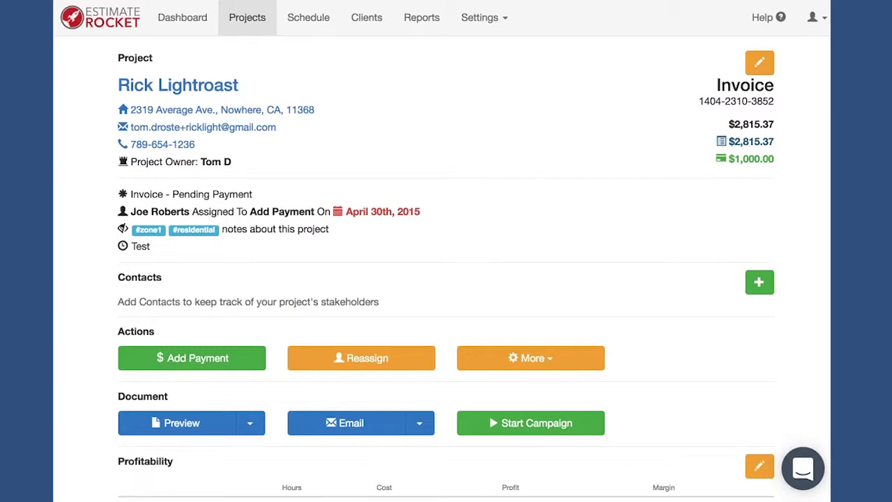
pyautogui.press('Escape')
pyautogui.hotkey('alt', 'Left')
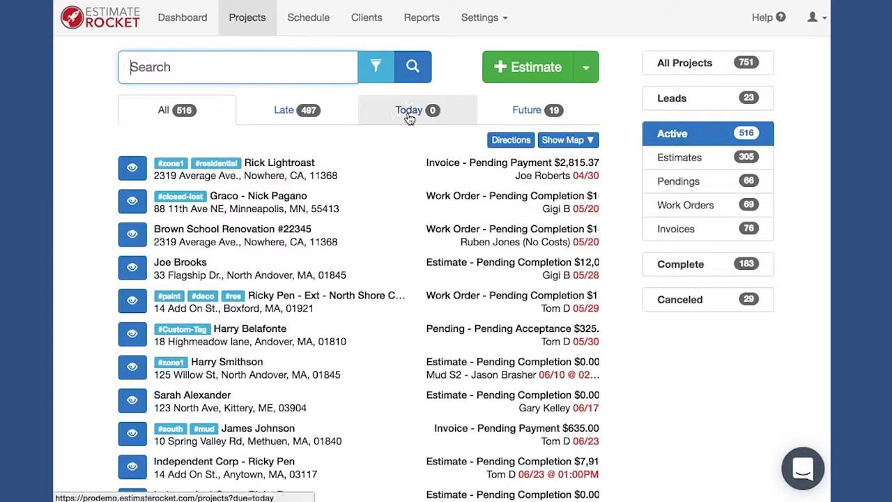
pyautogui.click(311, 114)
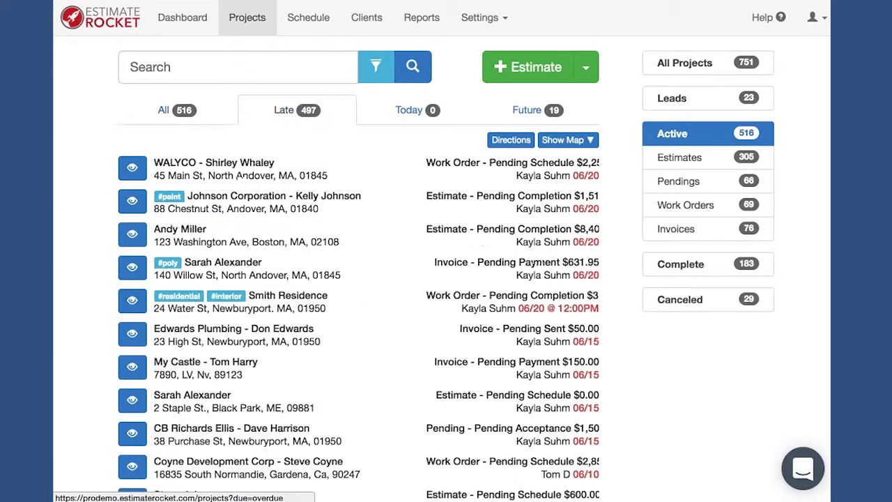